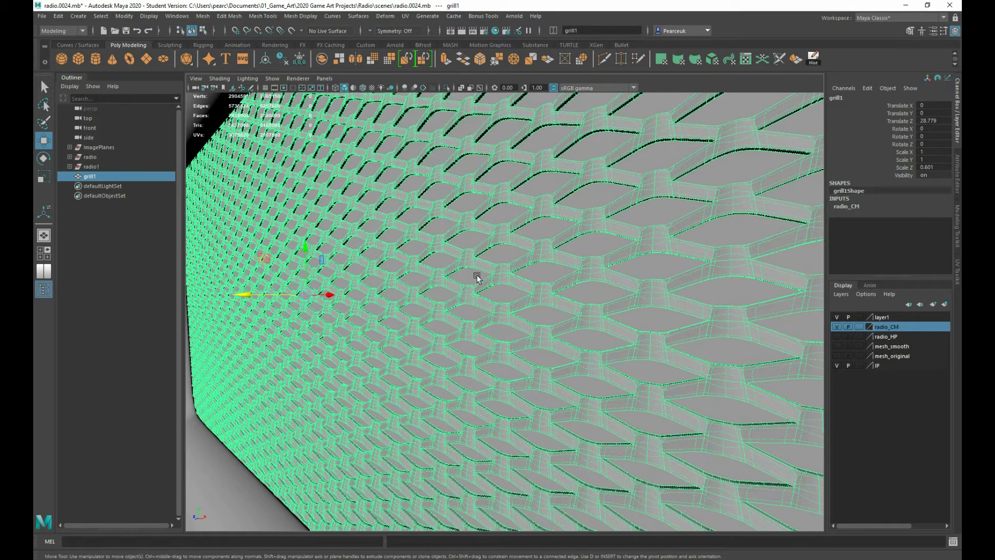
# Step: Hide the radio_CM layer's grill mesh and bring up the full front view of the speaker grill reference
pyautogui.scroll(-3, 256, 251)
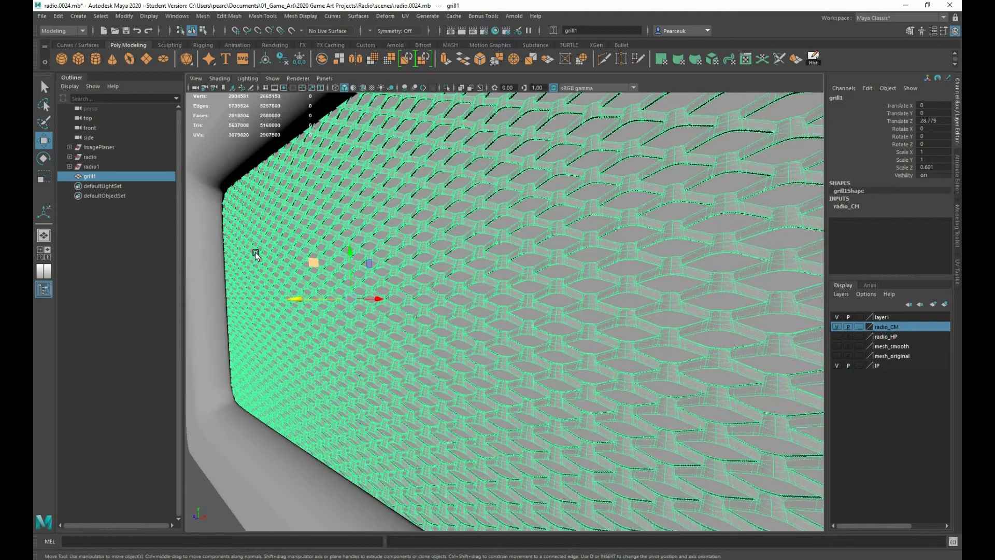
pyautogui.click(209, 486)
pyautogui.keyDown('alt'); pyautogui.moveTo(364, 280); pyautogui.dragTo(347, 312); pyautogui.keyUp('alt')
pyautogui.scroll(4, 348, 313)
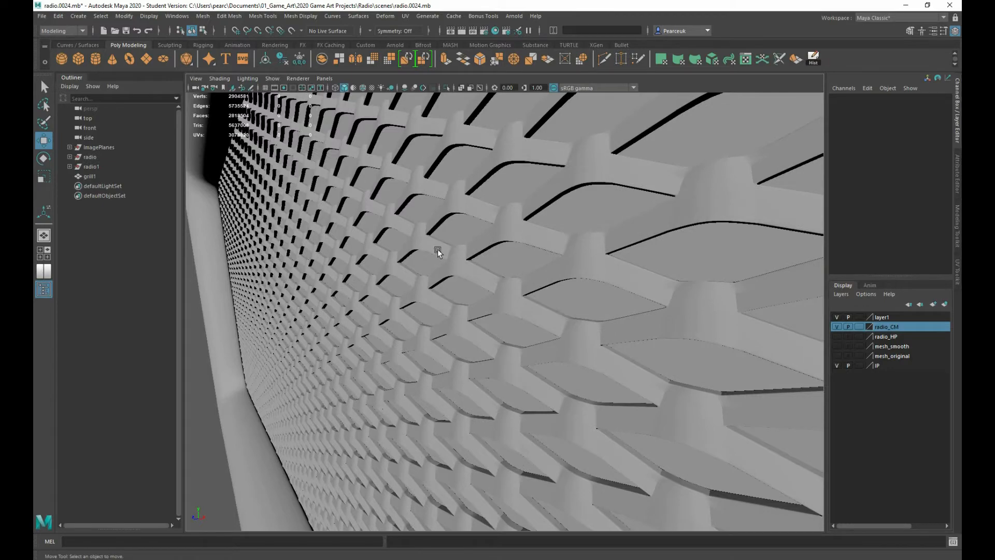
pyautogui.keyDown('alt'); pyautogui.moveTo(351, 275); pyautogui.dragTo(374, 280); pyautogui.keyUp('alt')
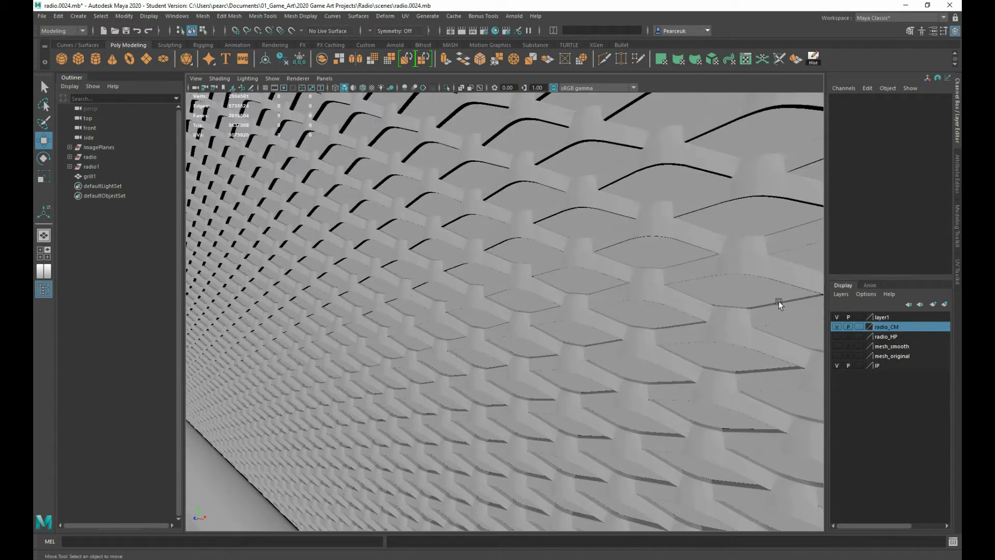
pyautogui.click(836, 327)
pyautogui.press('space')
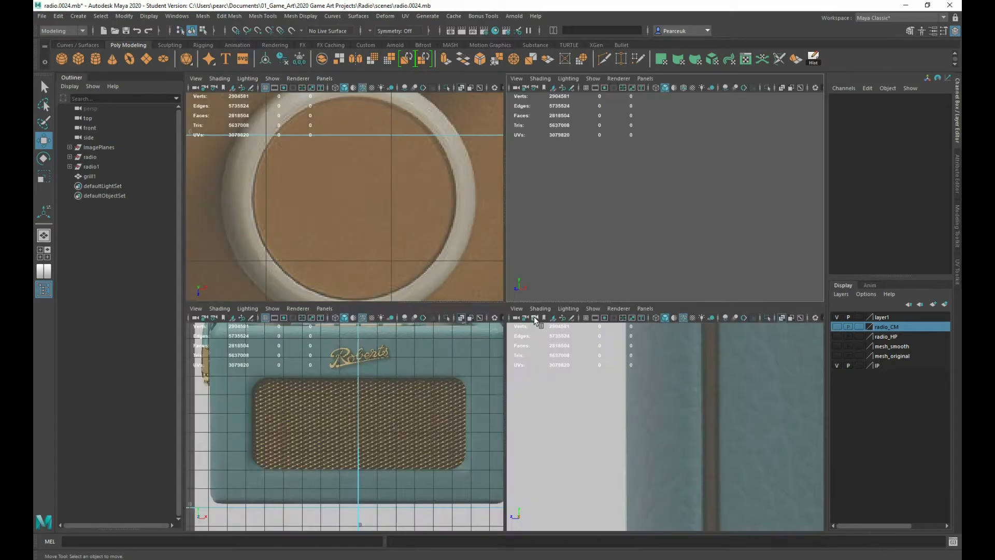
pyautogui.press('space')
pyautogui.scroll(3, 322, 247)
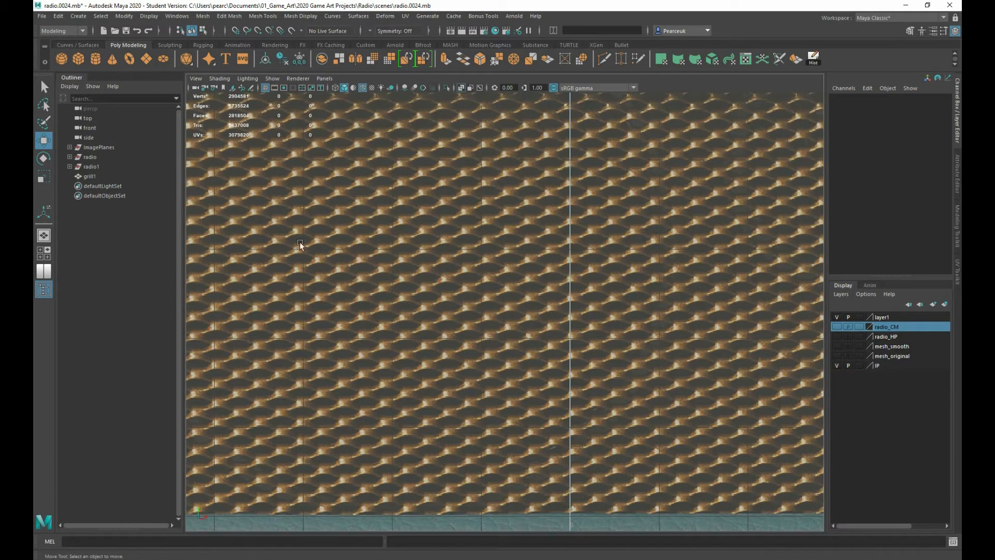
# Step: Create a polygon plane and move it onto the grill reference at about X -8.456, Y 54.853
pyautogui.click(142, 60)
pyautogui.scroll(-2, 254, 196)
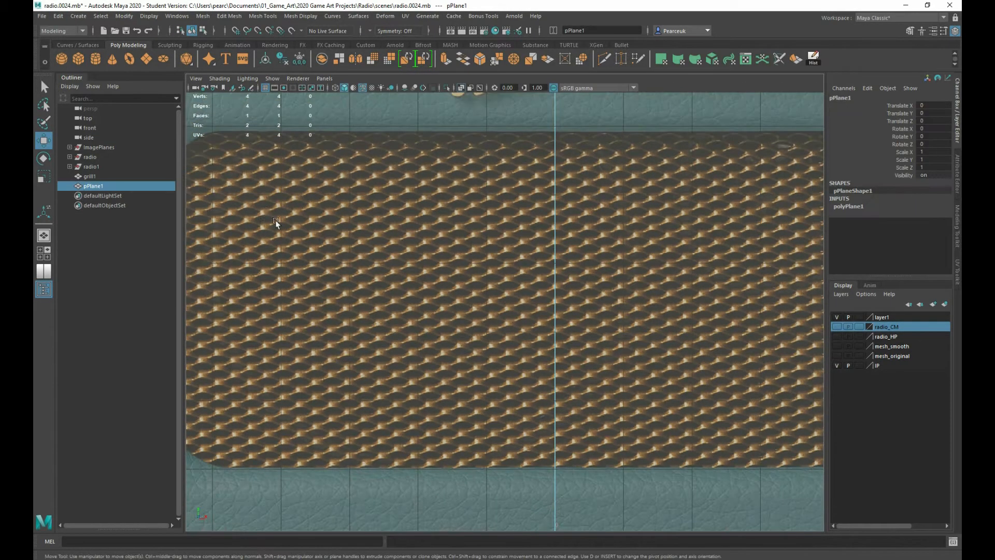
pyautogui.scroll(-3, 263, 209)
pyautogui.moveTo(537, 503); pyautogui.dragTo(497, 259)
pyautogui.press('f')
# Step: Rotate the new plane 90 degrees about X so it faces the front view
pyautogui.press('e')
pyautogui.press('r')
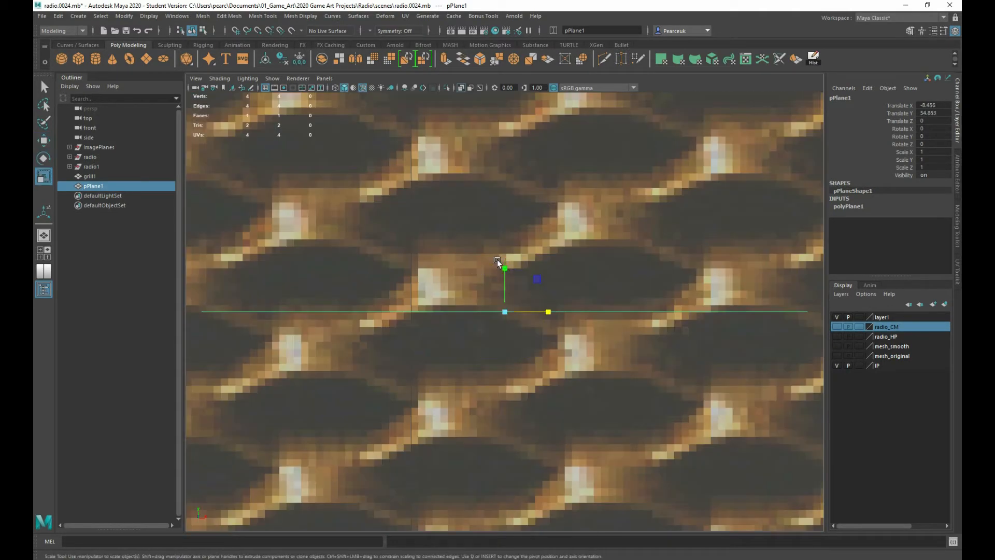
pyautogui.press('e')
pyautogui.scroll(-3, 498, 265)
pyautogui.moveTo(505, 284); pyautogui.dragTo(496, 348)
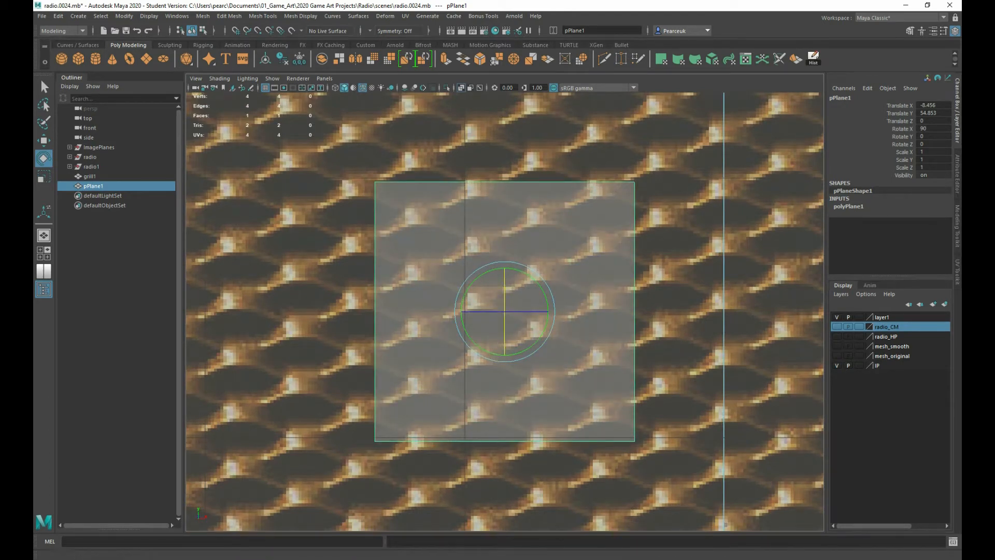
# Step: Scale the plane down uniformly to about 0.214
pyautogui.press('r')
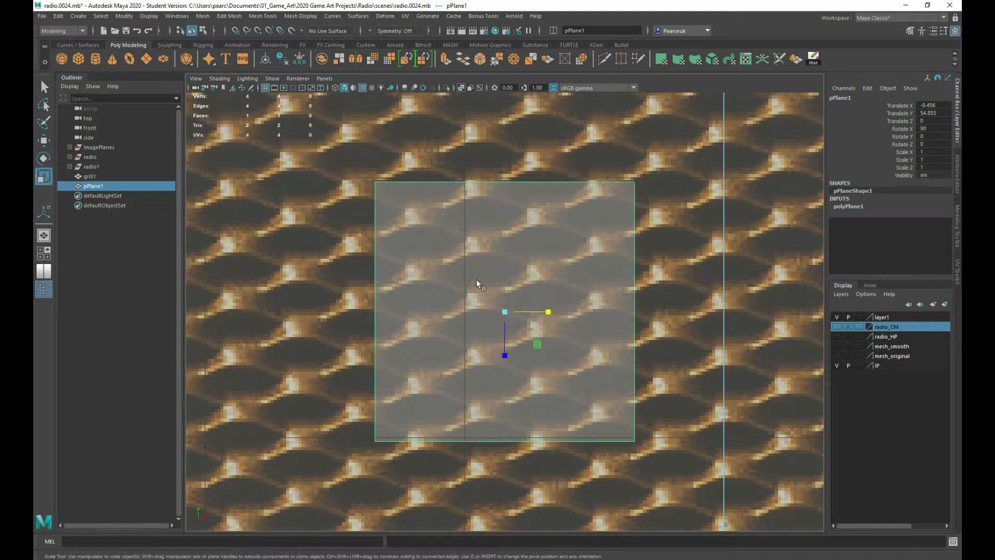
pyautogui.moveTo(505, 305); pyautogui.dragTo(380, 318)
pyautogui.scroll(2, 406, 346)
pyautogui.scroll(3, 406, 346)
# Step: Fit the plane over a bright wire junction at about X -9.3, Y 55.5, scaling it uniformly to about 0.11
pyautogui.press('w')
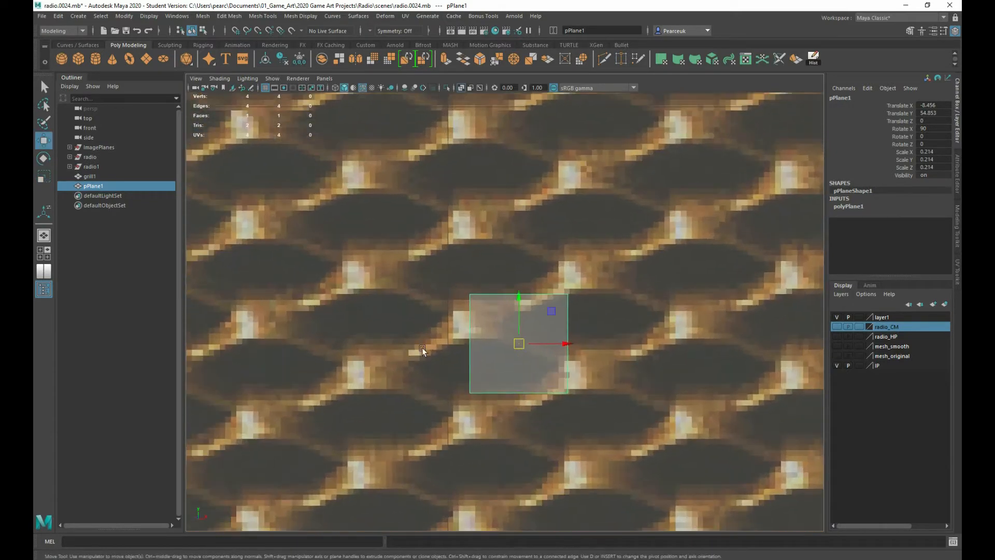
pyautogui.moveTo(510, 348); pyautogui.dragTo(480, 315)
pyautogui.press('e')
pyautogui.press('r')
pyautogui.press('w')
pyautogui.press('e')
pyautogui.press('r')
pyautogui.press('w')
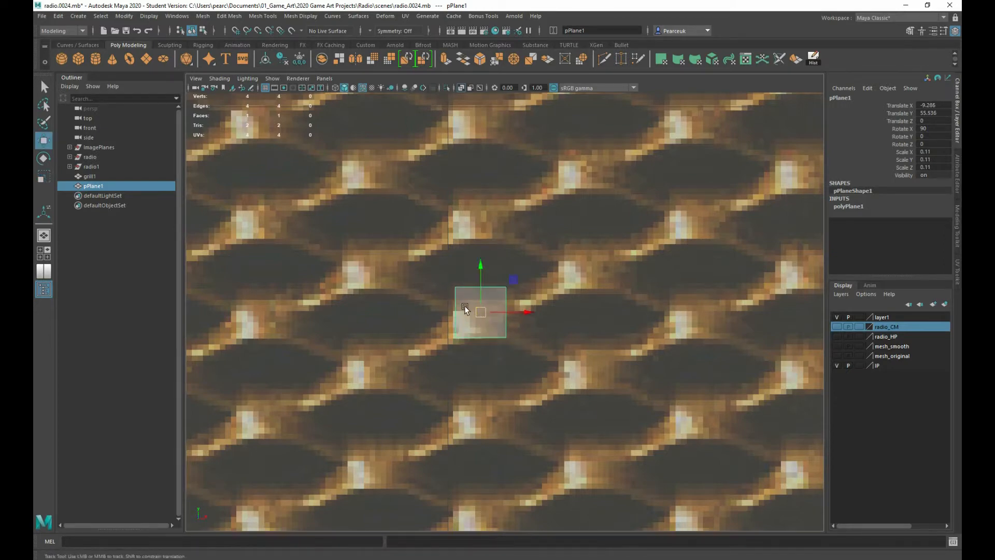
pyautogui.keyDown('alt'); pyautogui.moveTo(481, 317); pyautogui.dragTo(499, 314, button='middle'); pyautogui.keyUp('alt')
pyautogui.keyDown('alt'); pyautogui.moveTo(499, 314); pyautogui.dragTo(551, 337, button='right'); pyautogui.keyUp('alt')
pyautogui.keyDown('alt'); pyautogui.moveTo(552, 337); pyautogui.dragTo(556, 333, button='middle'); pyautogui.keyUp('alt')
pyautogui.keyDown('alt'); pyautogui.moveTo(494, 305); pyautogui.dragTo(503, 299, button='middle'); pyautogui.keyUp('alt')
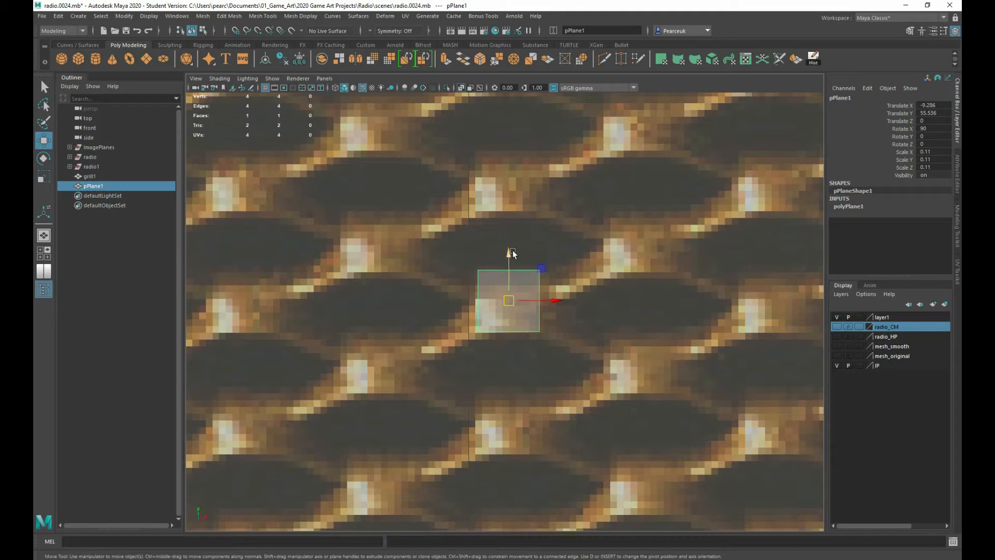
pyautogui.moveTo(511, 252); pyautogui.dragTo(512, 251)
# Step: Insert a centred horizontal and a centred vertical edge loop, splitting the plane into four equal faces
pyautogui.scroll(2, 505, 280)
pyautogui.scroll(2, 505, 282)
pyautogui.keyDown('shift'); pyautogui.moveTo(495, 294); pyautogui.dragTo(448, 282, button='right'); pyautogui.keyUp('shift')
pyautogui.keyDown('ctrl'); pyautogui.click(470, 293); pyautogui.keyUp('ctrl')
pyautogui.keyDown('ctrl'); pyautogui.click(513, 294); pyautogui.keyUp('ctrl')
pyautogui.press('q')
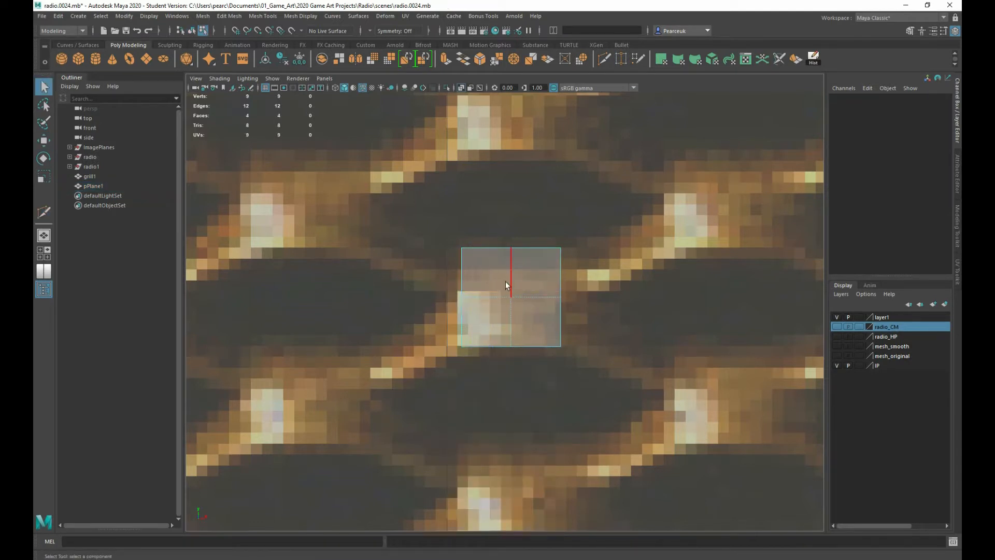
# Step: Duplicate the subdivided plane and move the copy onto the neighbouring wire junction down and to the left
pyautogui.keyDown('alt'); pyautogui.moveTo(503, 277); pyautogui.dragTo(510, 259, button='middle'); pyautogui.keyUp('alt')
pyautogui.rightClick(516, 260)
pyautogui.moveTo(516, 263); pyautogui.dragTo(561, 246, button='right')
pyautogui.keyDown('alt'); pyautogui.moveTo(505, 327); pyautogui.dragTo(526, 244, button='middle'); pyautogui.keyUp('alt')
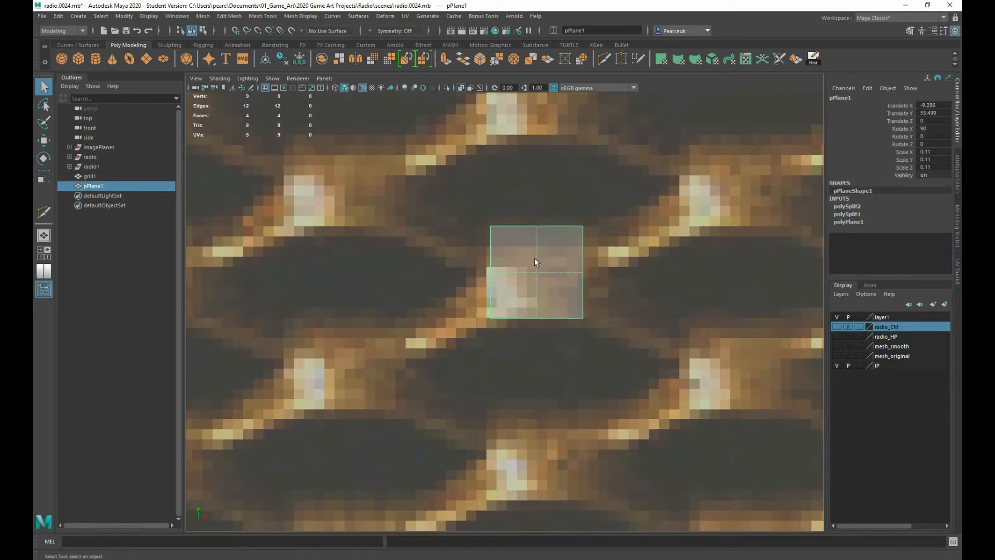
pyautogui.press('w')
pyautogui.hotkey('ctrl', 'd')
pyautogui.moveTo(533, 273); pyautogui.dragTo(338, 369)
# Step: Combine the two planes into one mesh and bridge their facing inner edges along the diagonal wire
pyautogui.keyDown('shift'); pyautogui.click(523, 283); pyautogui.keyUp('shift')
pyautogui.keyDown('shift'); pyautogui.moveTo(524, 283); pyautogui.dragTo(595, 486, button='right'); pyautogui.keyUp('shift')
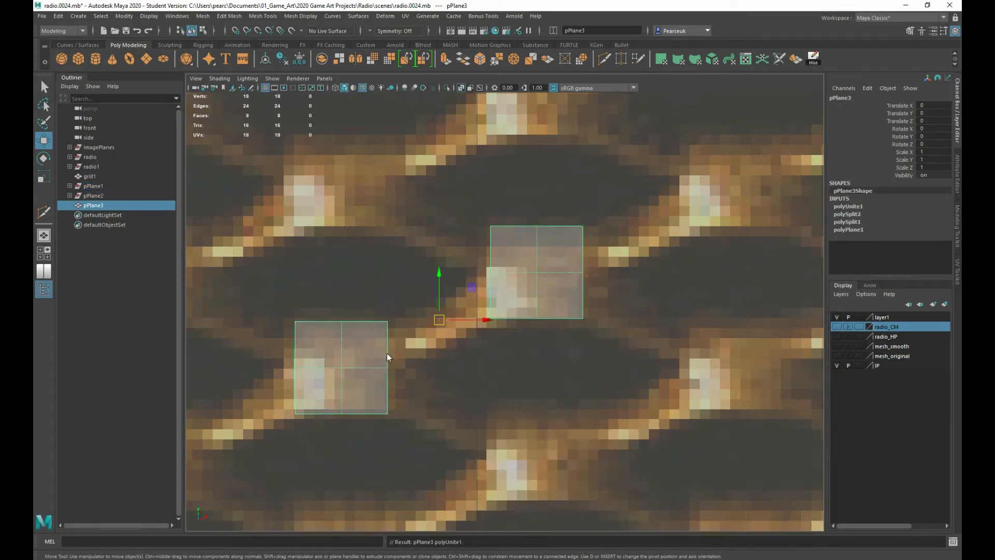
pyautogui.moveTo(385, 319); pyautogui.dragTo(388, 293, button='right')
pyautogui.click(485, 287)
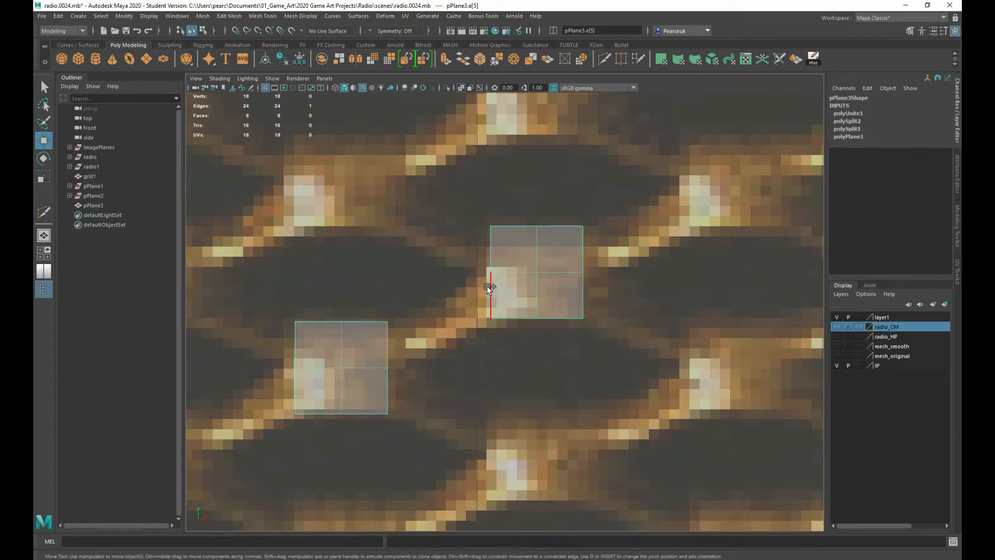
pyautogui.keyDown('shift'); pyautogui.moveTo(538, 287); pyautogui.dragTo(544, 419, button='right'); pyautogui.keyUp('shift')
pyautogui.press('w')
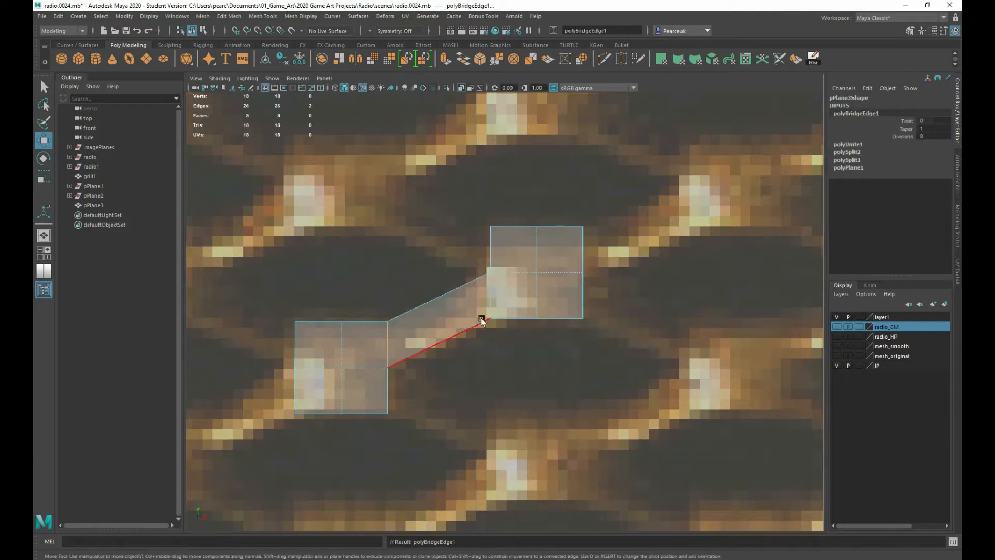
# Step: Delete the six surplus faces, keeping only the diagonal bridge and one square face at each end
pyautogui.moveTo(530, 275); pyautogui.dragTo(530, 302, button='right')
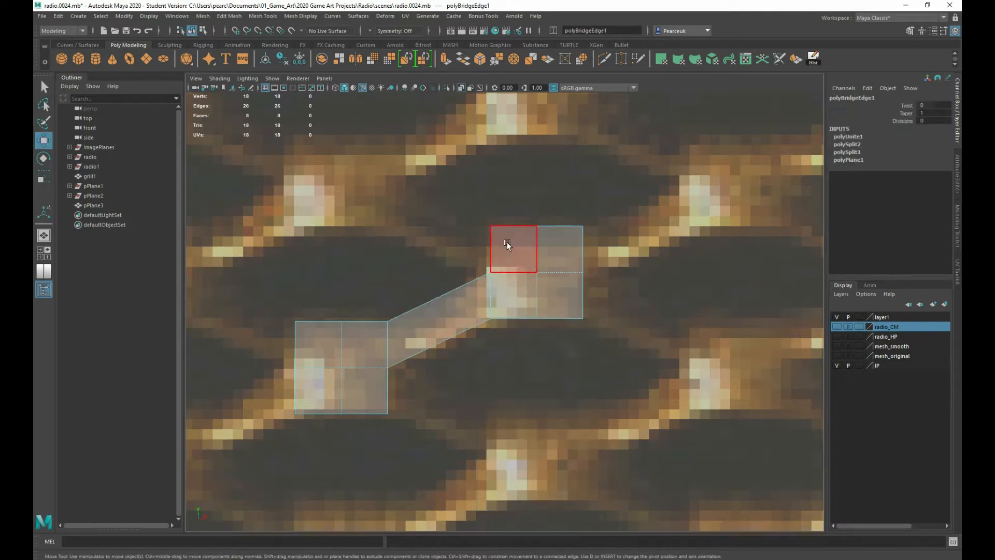
pyautogui.moveTo(512, 238); pyautogui.dragTo(564, 243)
pyautogui.keyDown('shift'); pyautogui.click(552, 313); pyautogui.keyUp('shift')
pyautogui.keyDown('shift'); pyautogui.click(307, 358); pyautogui.keyUp('shift')
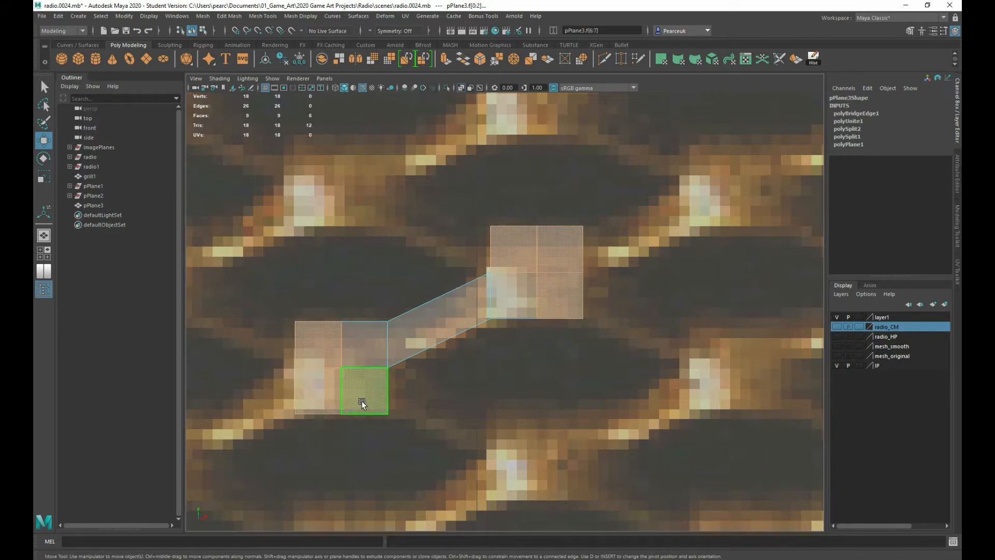
pyautogui.press('Delete')
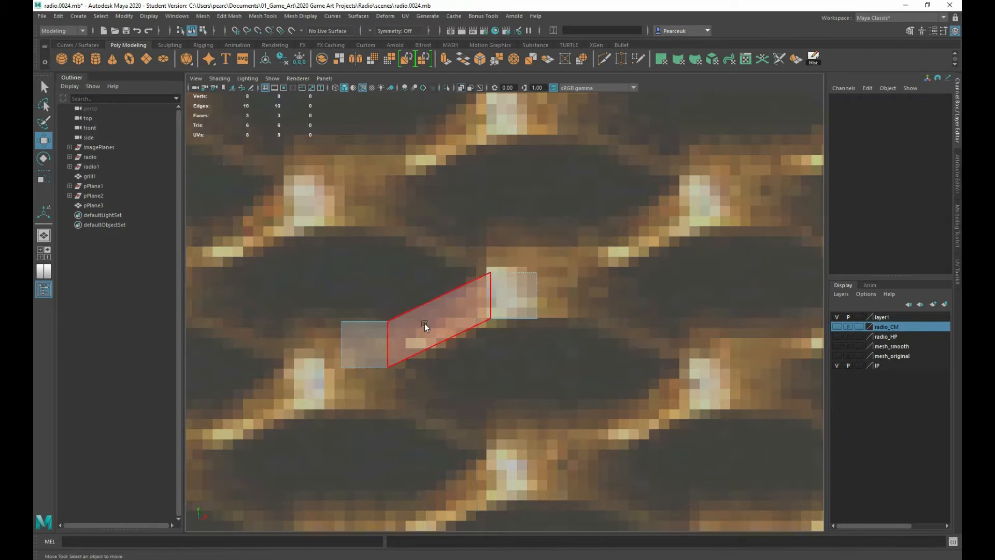
# Step: Select the four vertices of the strip's lower-left square and reset the Move tool's settings
pyautogui.moveTo(363, 317); pyautogui.dragTo(332, 307, button='right')
pyautogui.moveTo(325, 283); pyautogui.dragTo(392, 388)
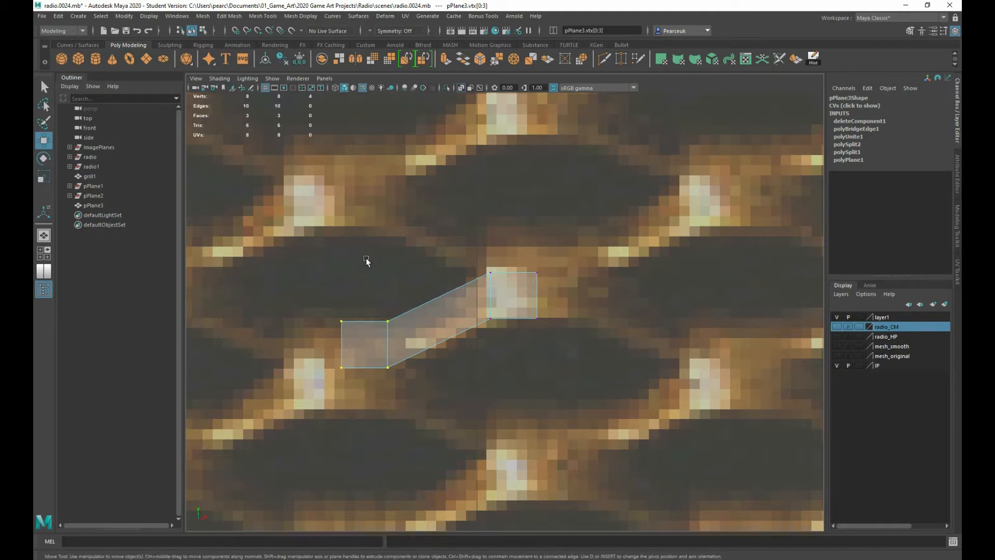
pyautogui.moveTo(456, 288); pyautogui.dragTo(500, 274, button='right')
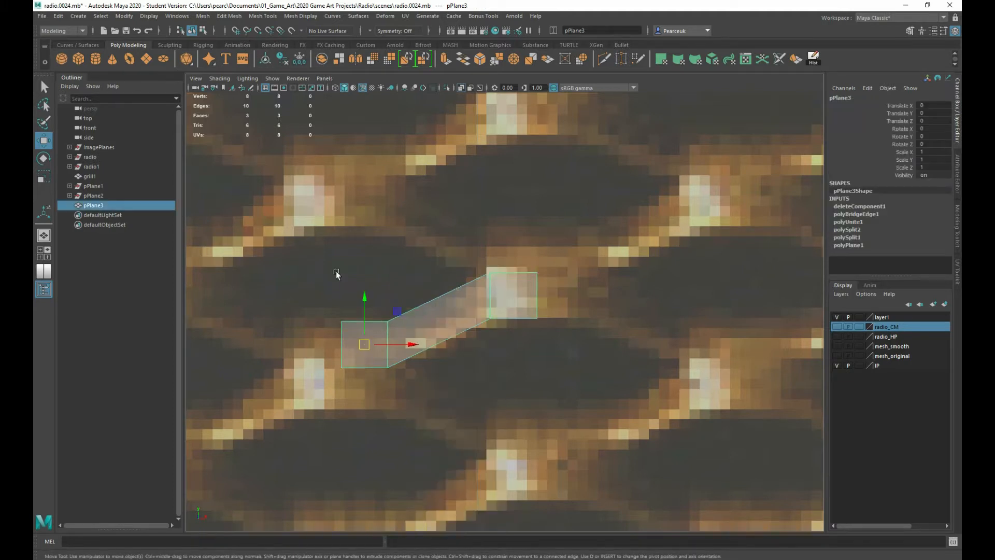
pyautogui.moveTo(378, 331); pyautogui.dragTo(344, 331, button='right')
pyautogui.moveTo(326, 296); pyautogui.dragTo(402, 404)
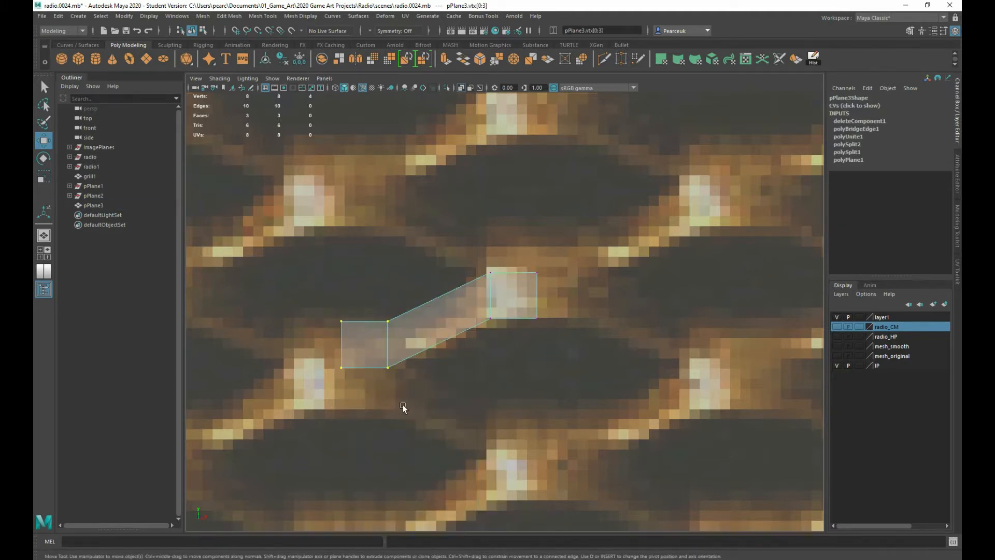
pyautogui.click(943, 30)
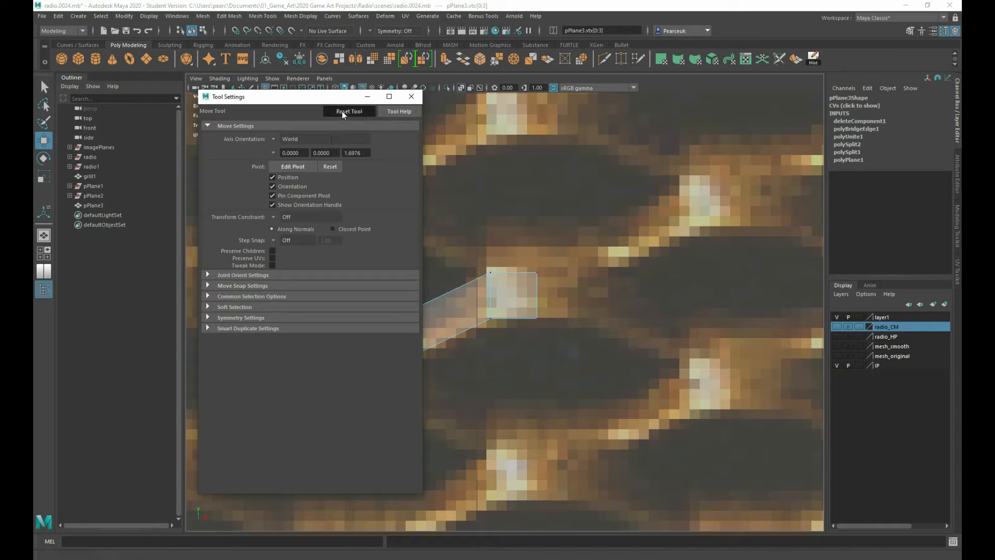
pyautogui.click(411, 96)
# Step: Snap the pivot to the lower-left square's lower-right vertex and shift its four vertices slightly right and down
pyautogui.moveTo(312, 291); pyautogui.dragTo(442, 439)
pyautogui.press('d')
pyautogui.press('v')
pyautogui.moveTo(365, 346); pyautogui.dragTo(395, 368)
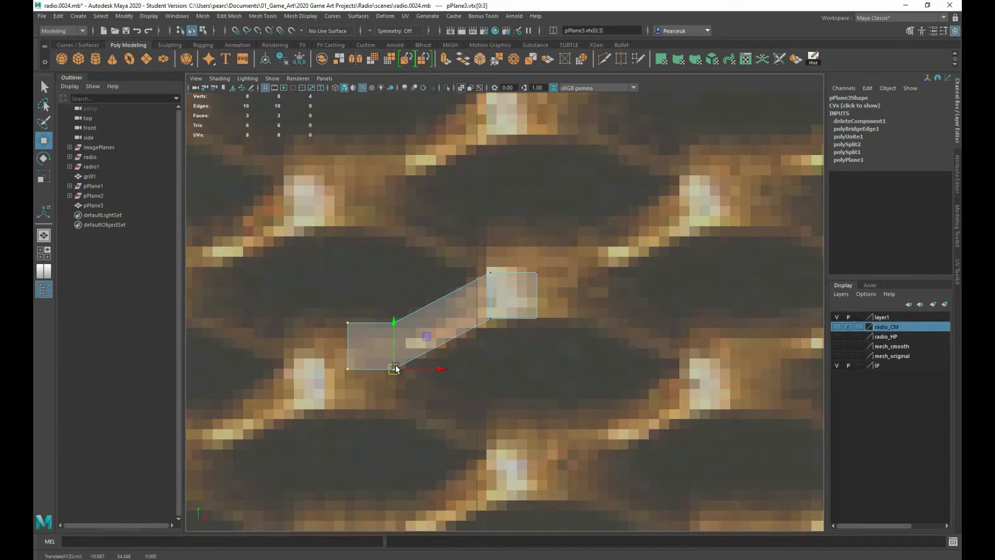
# Step: Snap the whole strip's pivot to the upper-right corner vertex of its right square
pyautogui.moveTo(502, 301); pyautogui.dragTo(525, 283, button='right')
pyautogui.press('d')
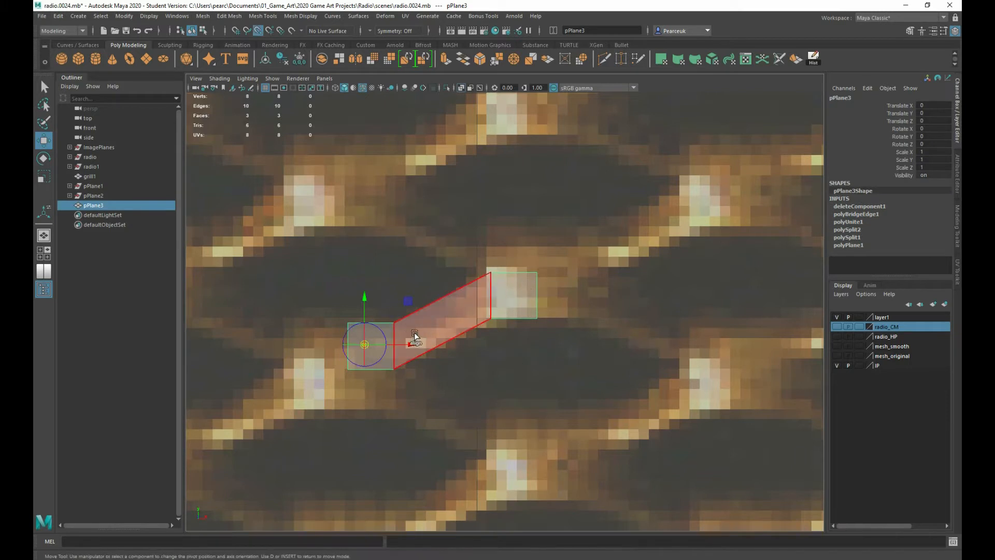
pyautogui.moveTo(366, 344); pyautogui.dragTo(541, 268)
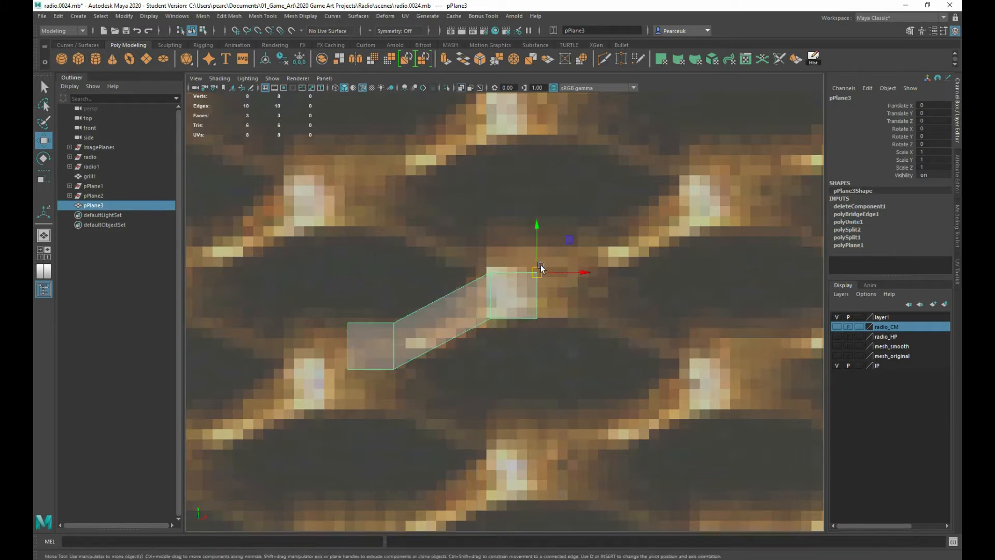
# Step: Duplicate the strip and mirror the copy upward by setting its Scale Y to -1
pyautogui.hotkey('ctrl', 'd')
pyautogui.doubleClick(927, 159)
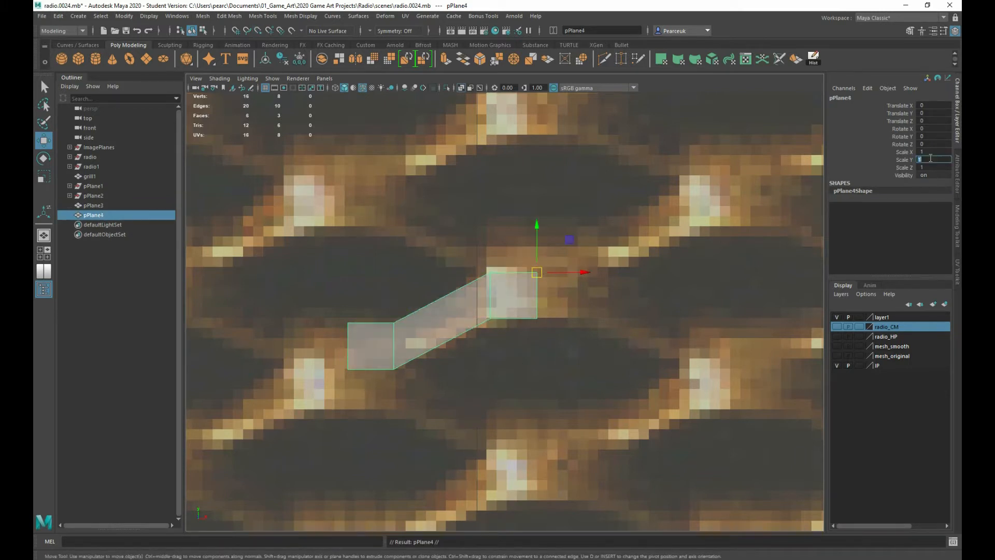
pyautogui.write('-1')
pyautogui.press('Return')
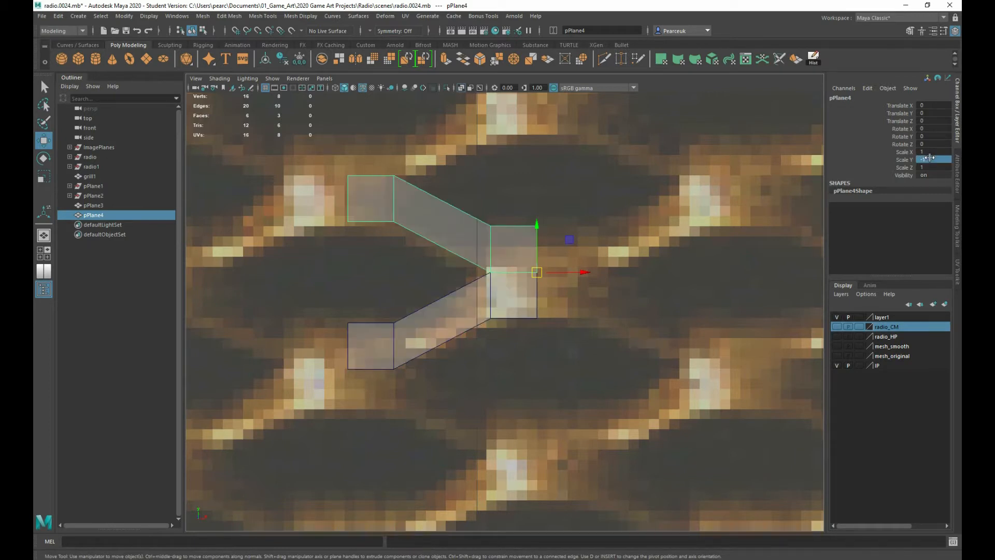
# Step: Combine the original strip and its mirrored copy into a single mesh
pyautogui.scroll(1, 526, 313)
pyautogui.scroll(-4, 526, 313)
pyautogui.scroll(4, 470, 296)
pyautogui.scroll(1, 470, 295)
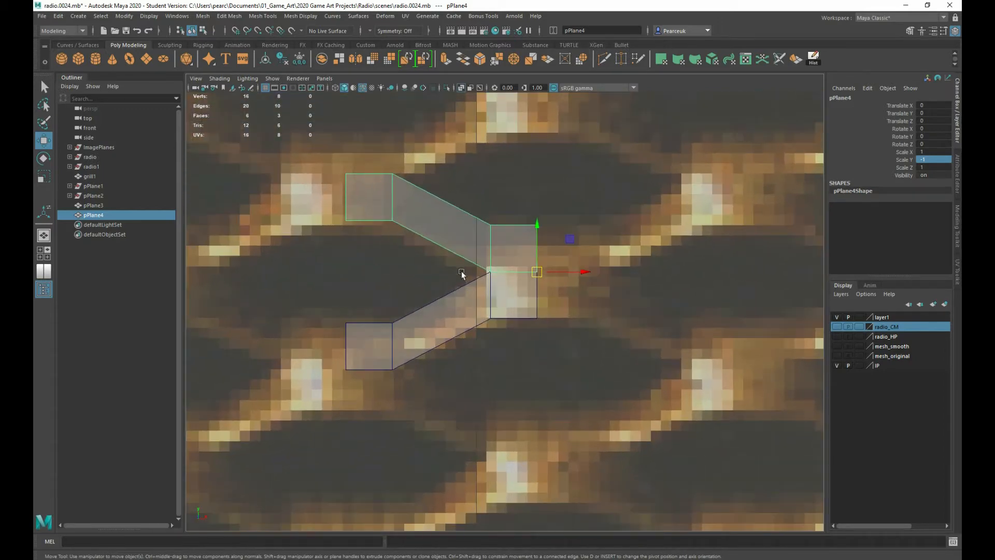
pyautogui.keyDown('alt'); pyautogui.moveTo(456, 263); pyautogui.dragTo(411, 283, button='middle'); pyautogui.keyUp('alt')
pyautogui.scroll(1, 440, 300)
pyautogui.scroll(1, 505, 304)
pyautogui.scroll(1, 500, 304)
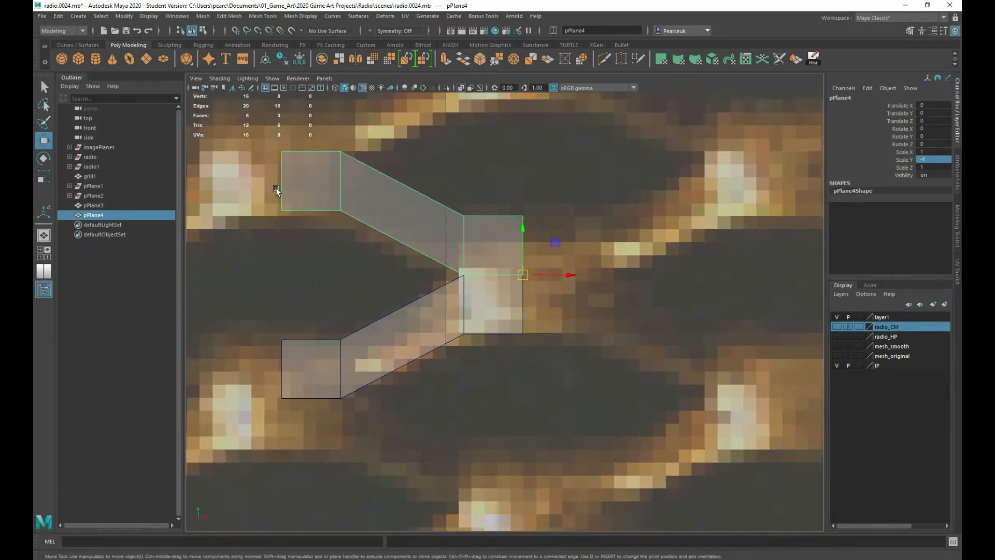
pyautogui.keyDown('shift'); pyautogui.click(487, 319); pyautogui.keyUp('shift')
pyautogui.keyDown('shift'); pyautogui.moveTo(476, 257); pyautogui.dragTo(460, 448, button='right'); pyautogui.keyUp('shift')
# Step: Merge the overlapping vertices along the shared middle edge where the two arms meet
pyautogui.moveTo(469, 216); pyautogui.dragTo(368, 261, button='right')
pyautogui.moveTo(509, 215); pyautogui.dragTo(462, 215, button='right')
pyautogui.moveTo(419, 248); pyautogui.dragTo(533, 280)
pyautogui.keyDown('shift'); pyautogui.moveTo(489, 190); pyautogui.dragTo(518, 182, button='right'); pyautogui.keyUp('shift')
# Step: Move the inner bend vertex of the lower arm slightly to the left
pyautogui.moveTo(340, 194); pyautogui.dragTo(297, 180, button='right')
pyautogui.moveTo(320, 136); pyautogui.dragTo(375, 183)
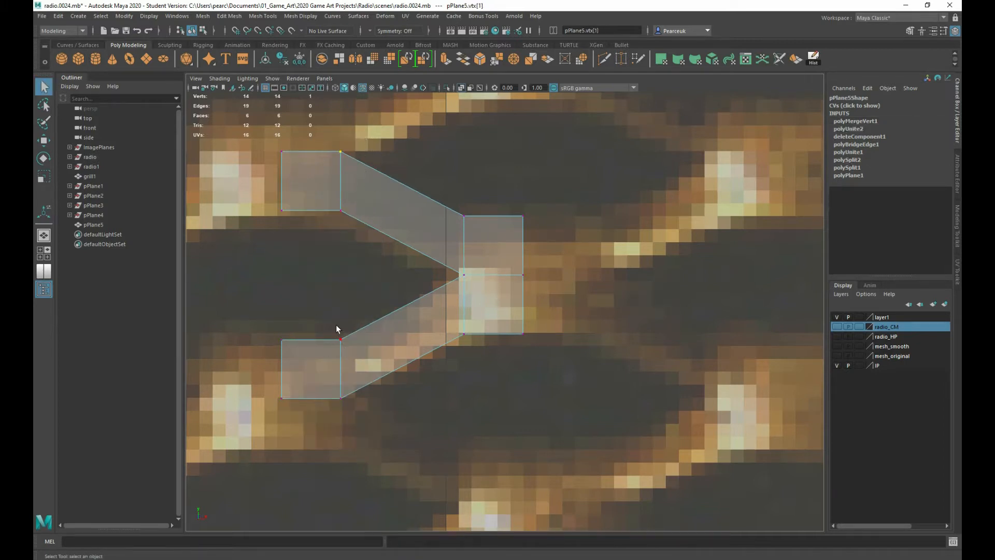
pyautogui.scroll(-5, 336, 324)
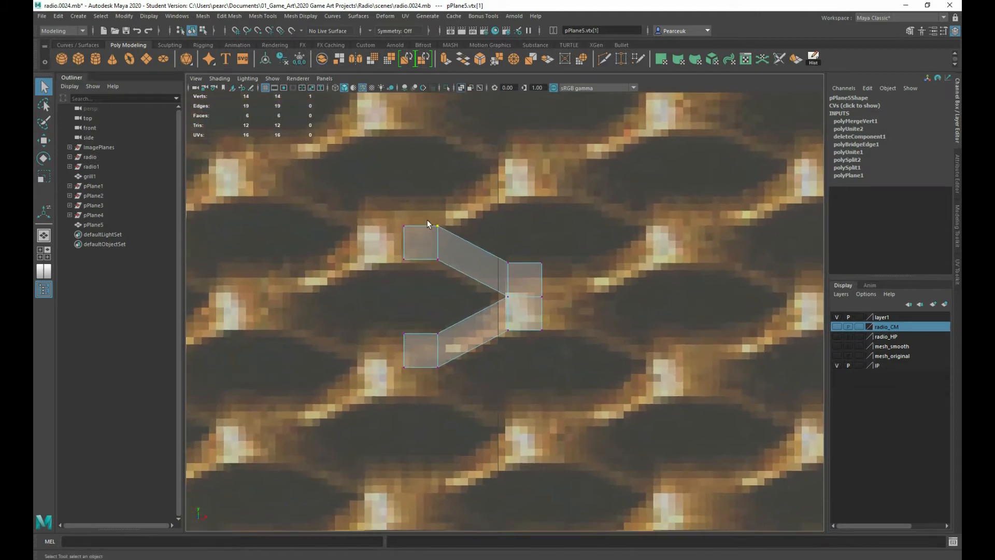
pyautogui.scroll(2, 393, 378)
pyautogui.moveTo(433, 409); pyautogui.dragTo(432, 409)
pyautogui.moveTo(384, 321); pyautogui.dragTo(431, 363)
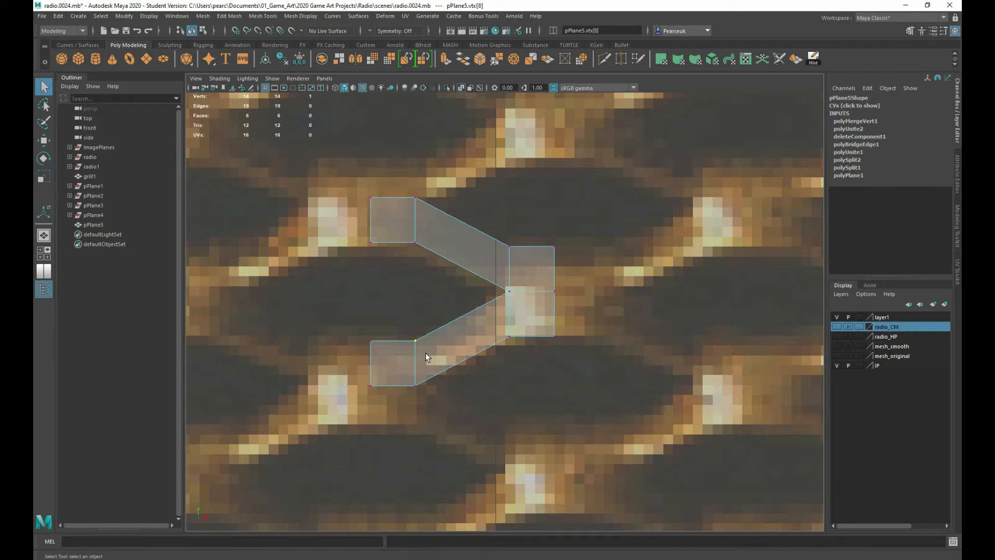
pyautogui.press('w')
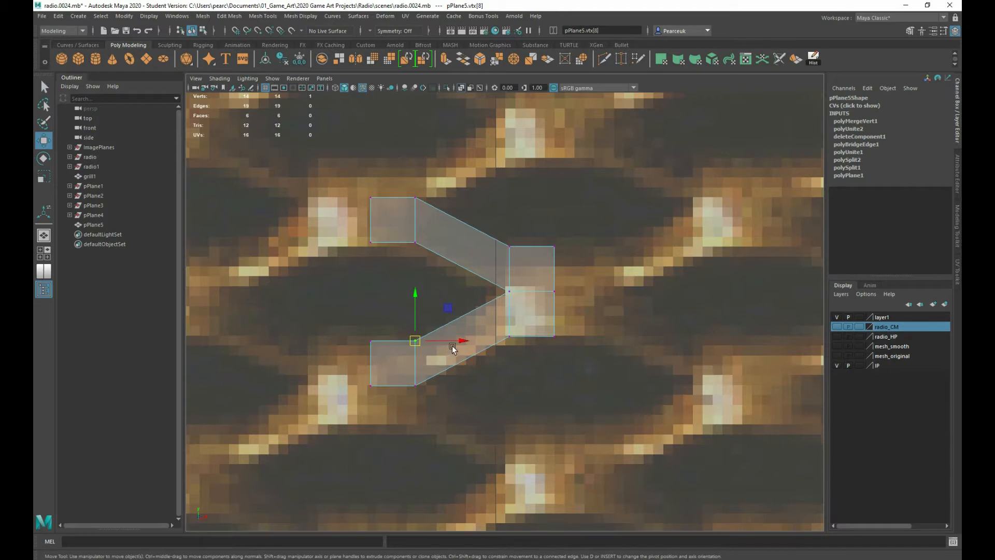
pyautogui.moveTo(460, 343); pyautogui.dragTo(454, 340)
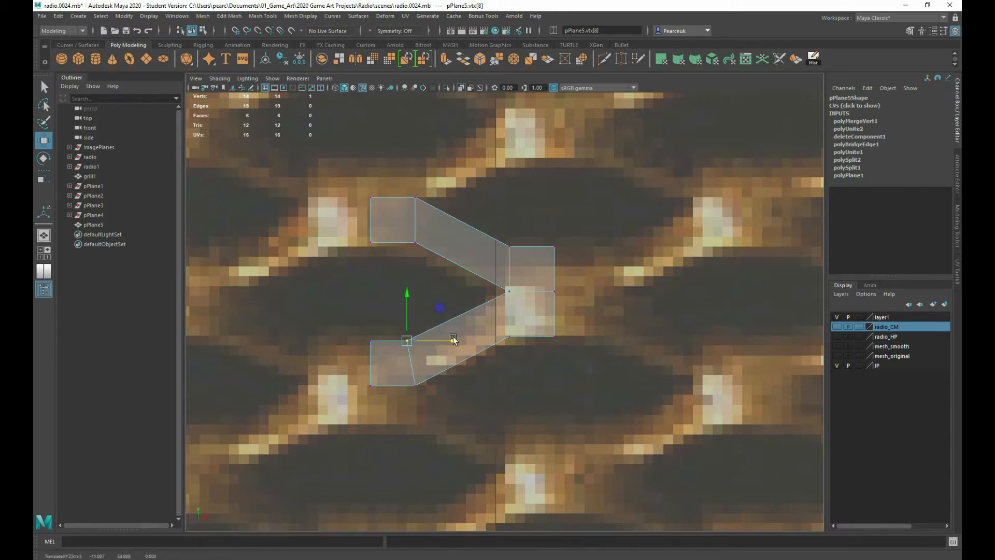
# Step: Slant both arm joints by shifting the upper arm's inner bend vertex right and the remaining bend vertices slightly left
pyautogui.moveTo(407, 224); pyautogui.dragTo(432, 253)
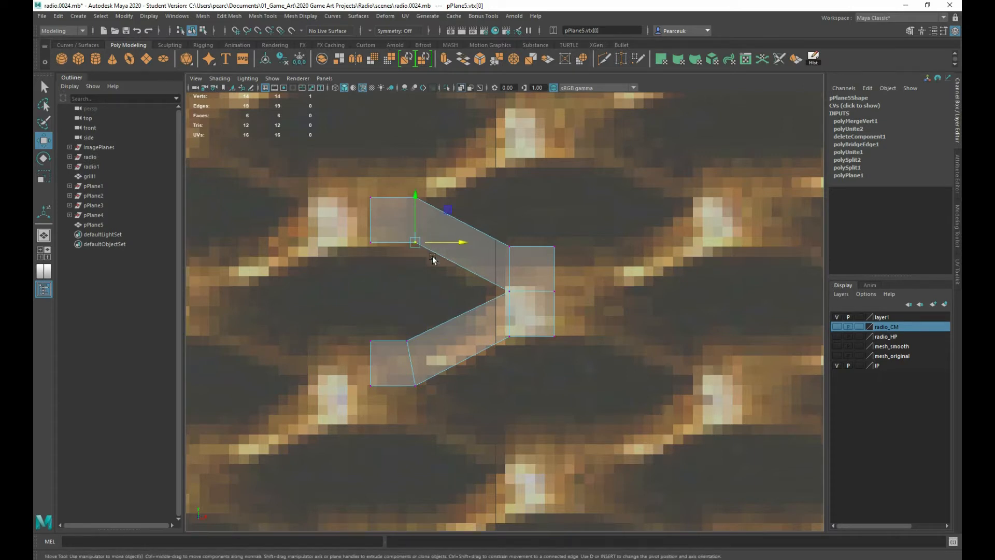
pyautogui.moveTo(443, 242); pyautogui.dragTo(452, 243)
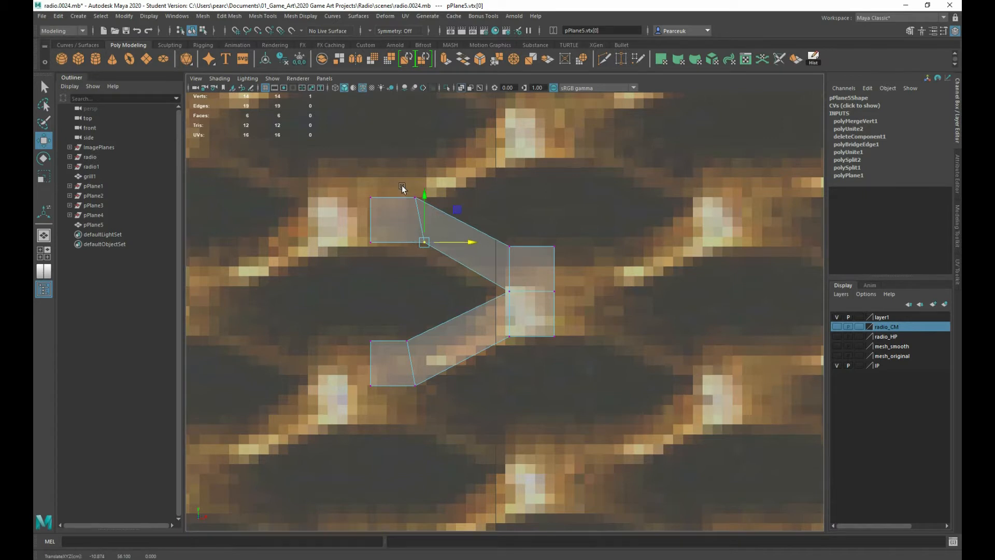
pyautogui.click(415, 197)
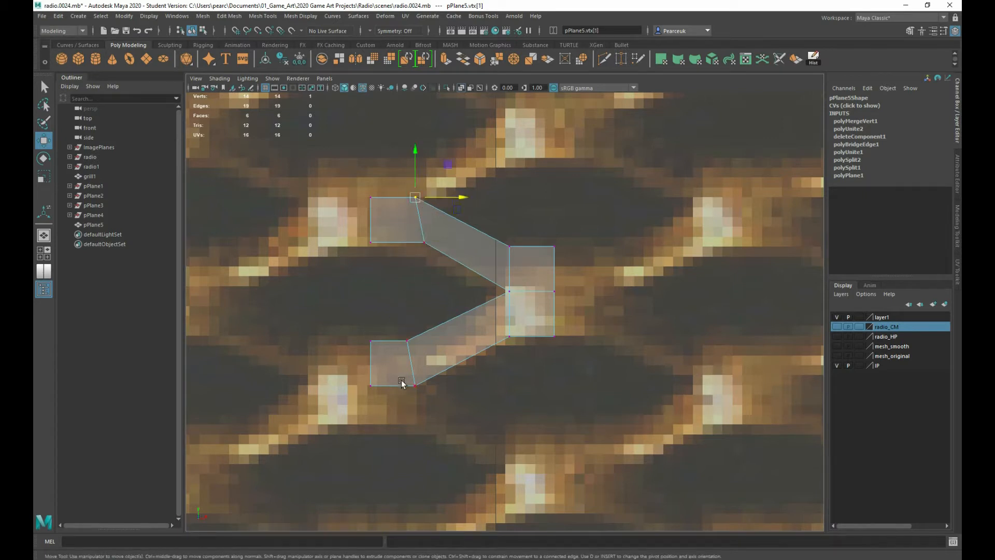
pyautogui.keyDown('shift'); pyautogui.moveTo(403, 378); pyautogui.dragTo(425, 396); pyautogui.keyUp('shift')
pyautogui.moveTo(464, 296); pyautogui.dragTo(458, 291)
pyautogui.moveTo(398, 328); pyautogui.dragTo(441, 339)
# Step: Raise the lower-left square's upper-left corner and the right block's upper-right corner slightly together
pyautogui.moveTo(354, 322); pyautogui.dragTo(379, 355)
pyautogui.keyDown('shift'); pyautogui.moveTo(544, 234); pyautogui.dragTo(571, 259); pyautogui.keyUp('shift')
pyautogui.moveTo(463, 251); pyautogui.dragTo(463, 246)
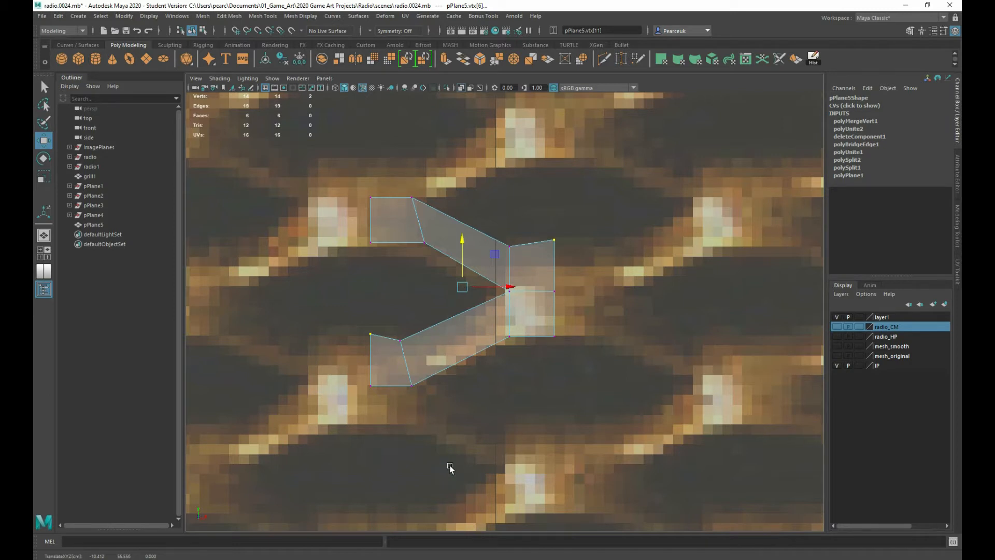
pyautogui.rightClick(486, 232)
pyautogui.click(533, 219)
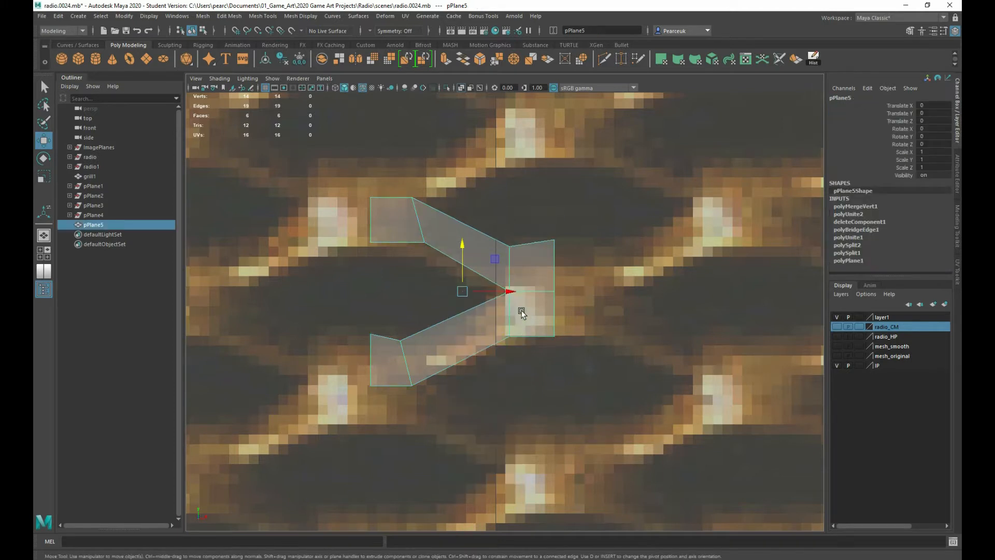
# Step: Duplicate the two faces of the lower arm as a separate piece
pyautogui.moveTo(528, 321); pyautogui.dragTo(527, 348, button='right')
pyautogui.rightClick(446, 228)
pyautogui.click(465, 215)
pyautogui.moveTo(432, 233); pyautogui.dragTo(461, 222, button='right')
pyautogui.moveTo(431, 317); pyautogui.dragTo(429, 344, button='right')
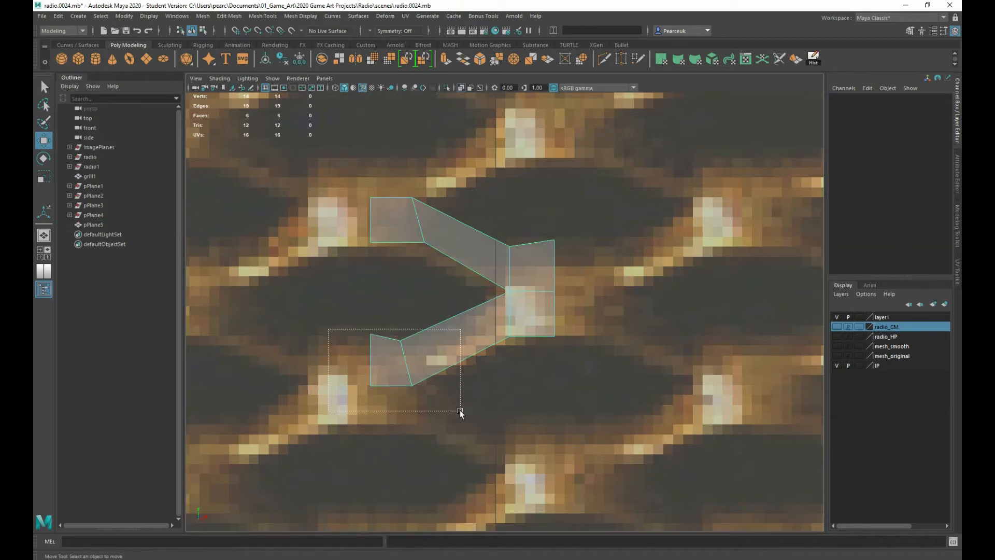
pyautogui.click(456, 363)
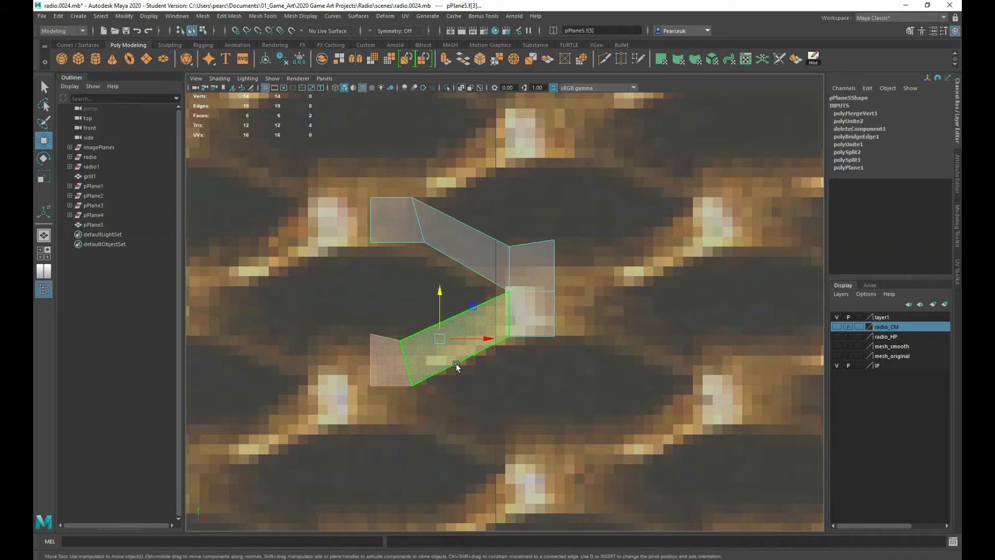
pyautogui.keyDown('shift'); pyautogui.moveTo(393, 311); pyautogui.dragTo(375, 484, button='right'); pyautogui.keyUp('shift')
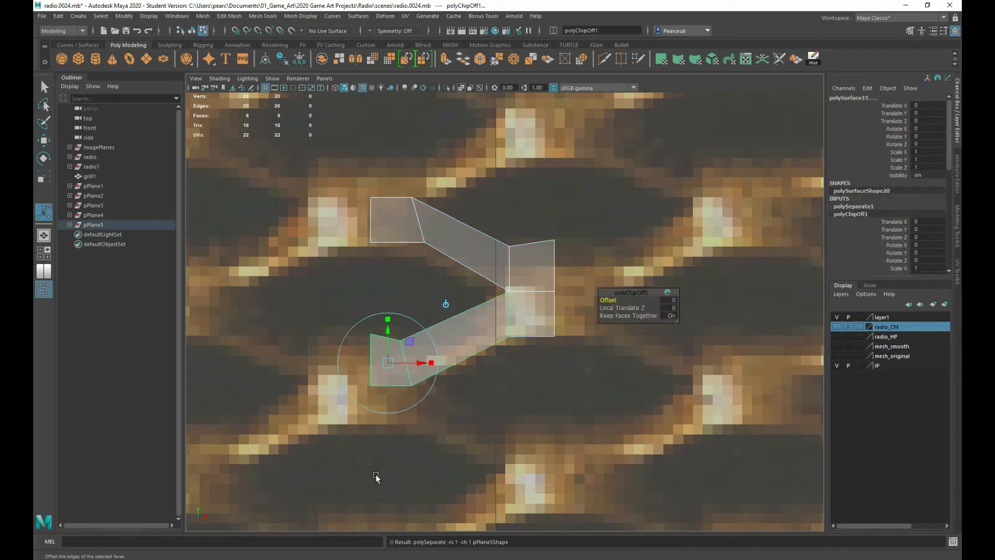
# Step: Snap the duplicated arm's pivot to its upper-left corner and snap the arm onto the right block's upper-right corner
pyautogui.moveTo(407, 316); pyautogui.dragTo(455, 322, button='right')
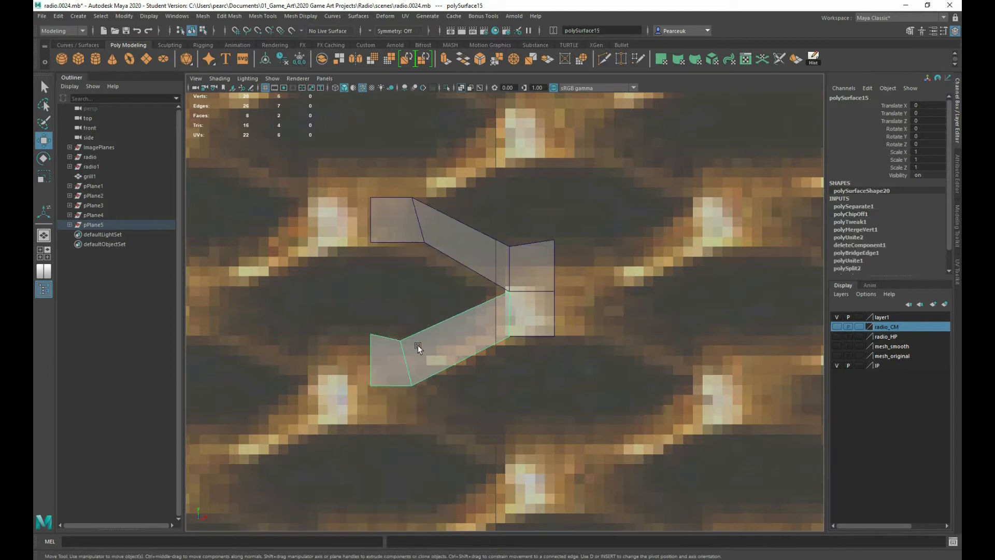
pyautogui.click(266, 59)
pyautogui.press('d')
pyautogui.press('v')
pyautogui.moveTo(437, 339); pyautogui.dragTo(374, 331)
pyautogui.hotkey('ctrl', 'z')
pyautogui.press('v')
pyautogui.moveTo(438, 340); pyautogui.dragTo(591, 246)
pyautogui.press('v')
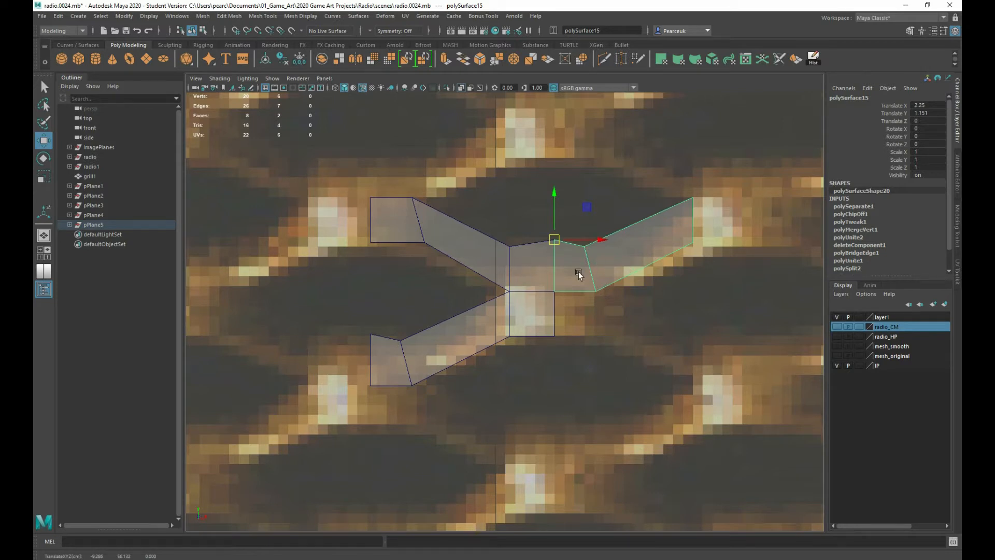
# Step: Delete the two stacked square faces at the right end of the original Y-shaped piece
pyautogui.rightClick(561, 262)
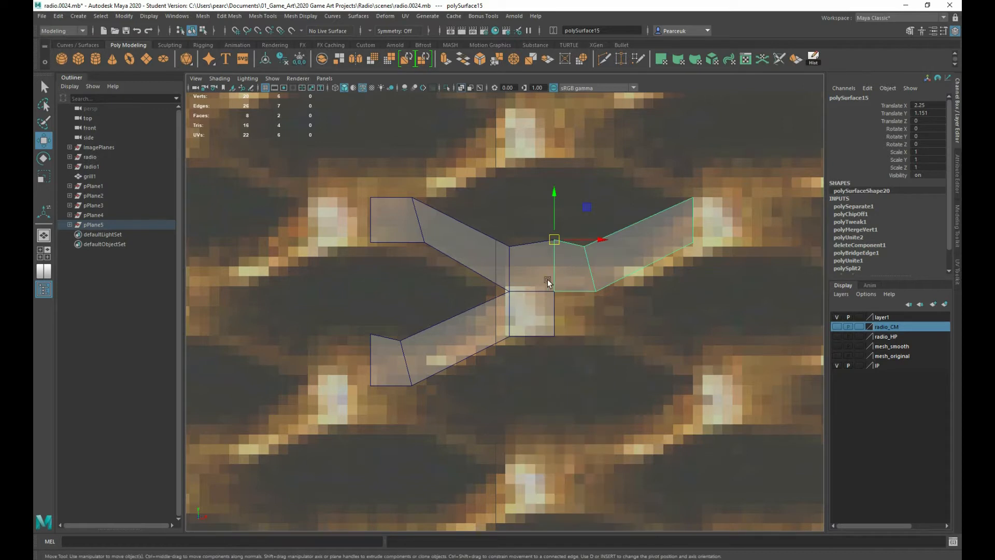
pyautogui.click(410, 228)
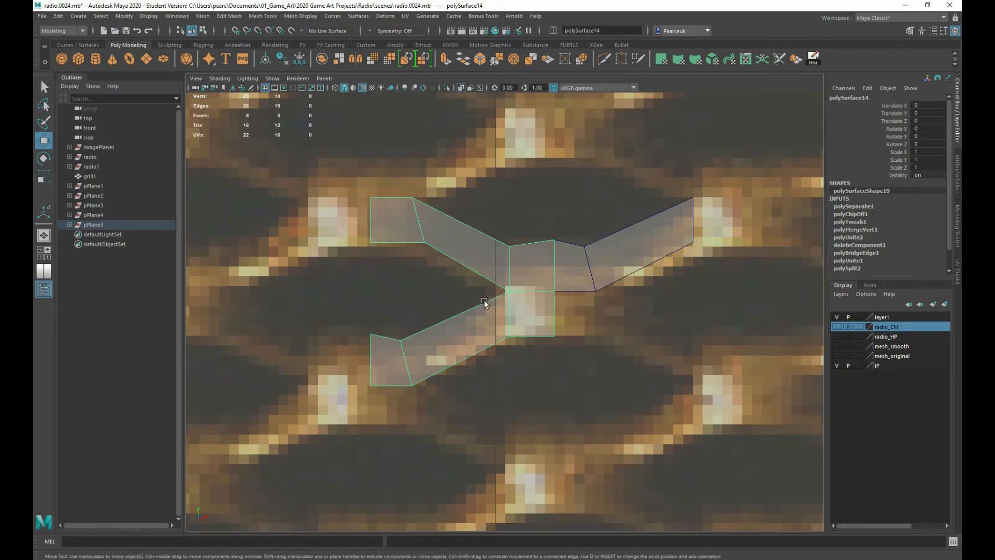
pyautogui.keyDown('alt'); pyautogui.moveTo(488, 297); pyautogui.dragTo(464, 291, button='middle'); pyautogui.keyUp('alt')
pyautogui.moveTo(497, 276); pyautogui.dragTo(498, 304, button='right')
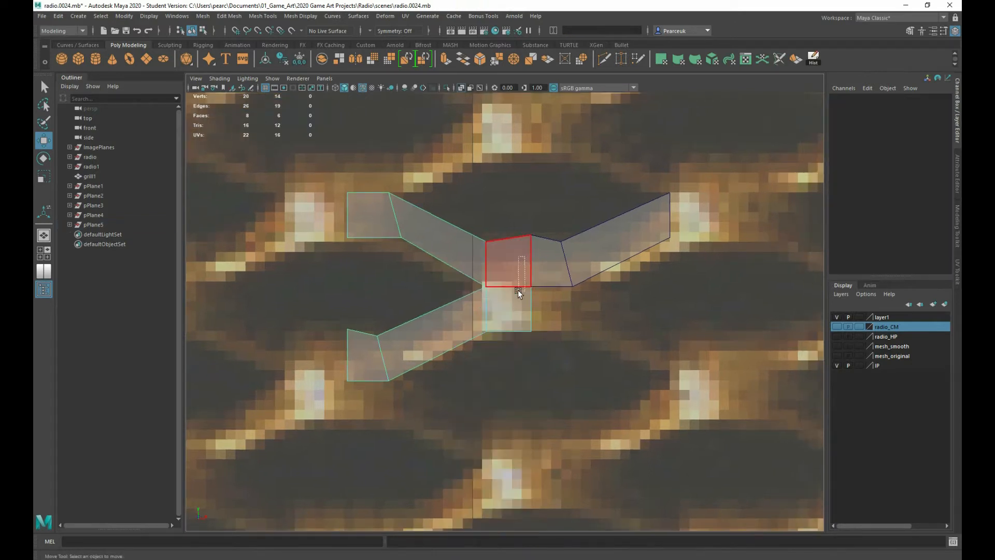
pyautogui.moveTo(520, 284); pyautogui.dragTo(513, 329)
pyautogui.press('Delete')
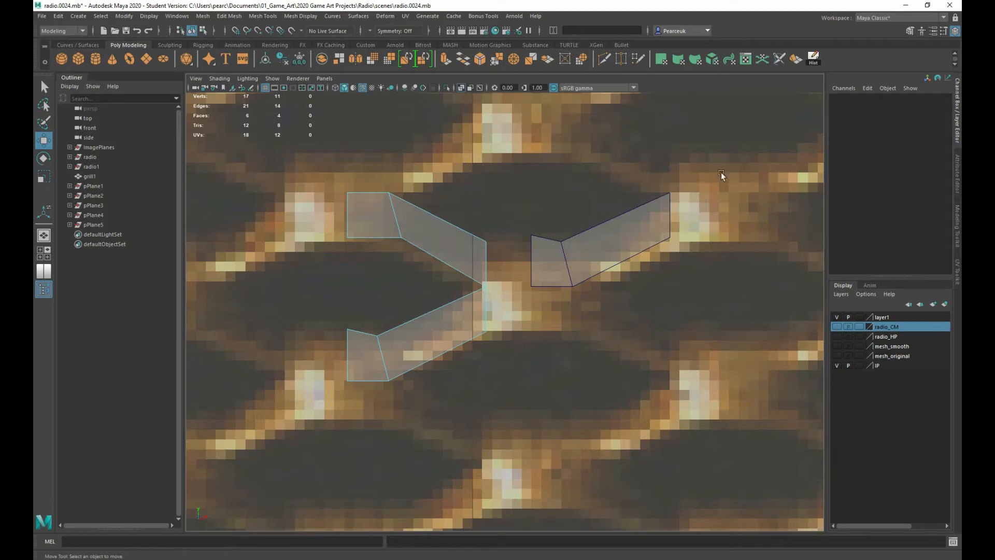
# Step: Extract the upper-left arm's two faces from the original piece
pyautogui.click(417, 234)
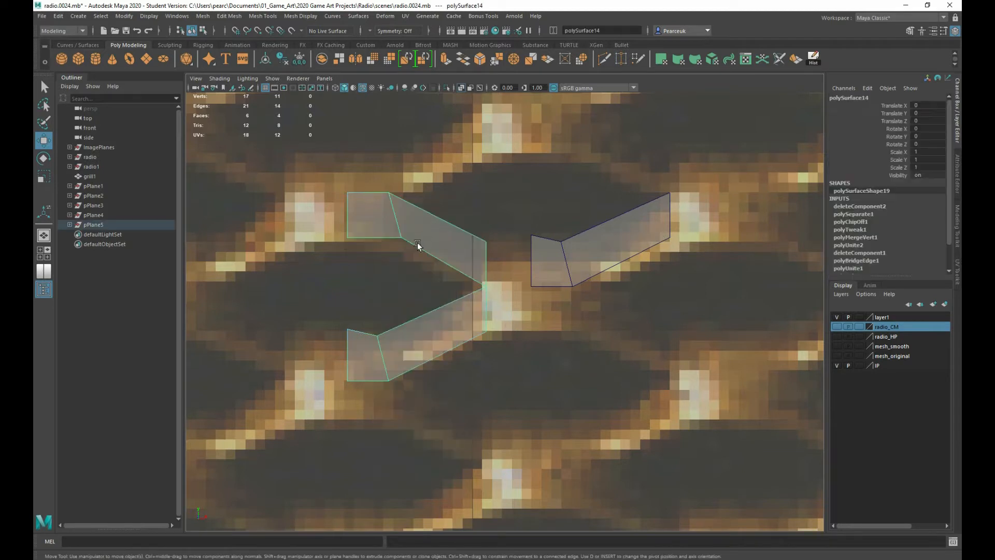
pyautogui.moveTo(370, 234)
pyautogui.mouseDown(button='right')
pyautogui.moveTo(407, 216)
pyautogui.moveTo(378, 228)
pyautogui.mouseUp(button='right')
pyautogui.moveTo(348, 181); pyautogui.dragTo(403, 241)
pyautogui.keyDown('shift'); pyautogui.moveTo(390, 208); pyautogui.dragTo(369, 377, button='right'); pyautogui.keyUp('shift')
pyautogui.press('q')
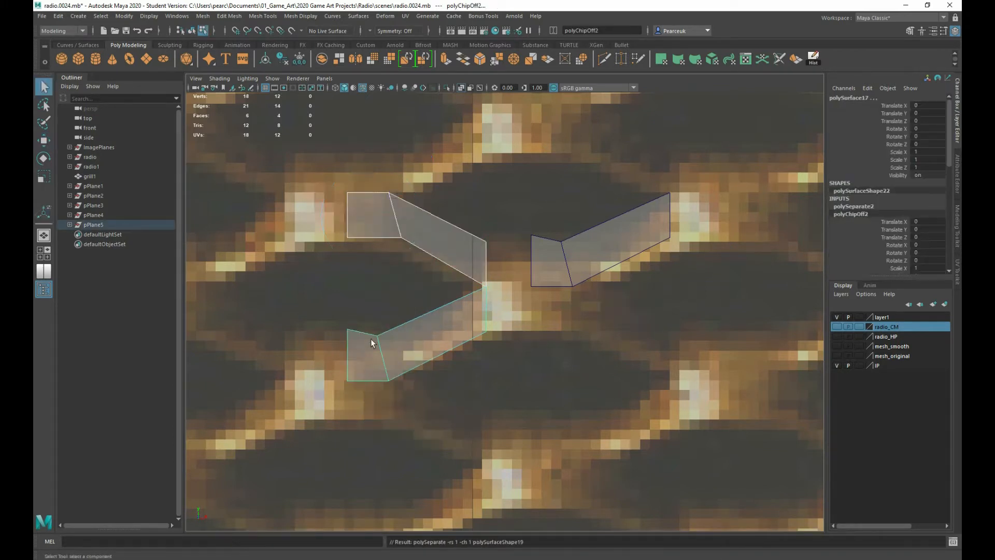
# Step: Set the extracted arm's pivot at its upper-left corner and snap the arm directly beneath the right-hand arm
pyautogui.moveTo(369, 233); pyautogui.dragTo(409, 217, button='right')
pyautogui.press('w')
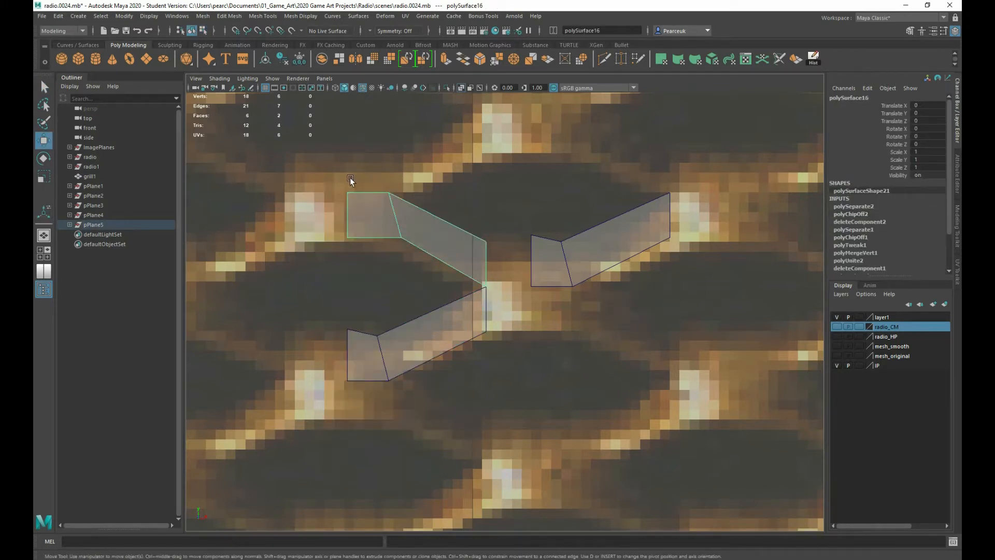
pyautogui.click(261, 57)
pyautogui.press('d')
pyautogui.press('v')
pyautogui.moveTo(416, 238); pyautogui.dragTo(544, 293)
pyautogui.moveTo(611, 231); pyautogui.dragTo(635, 222, button='right')
pyautogui.click(570, 389)
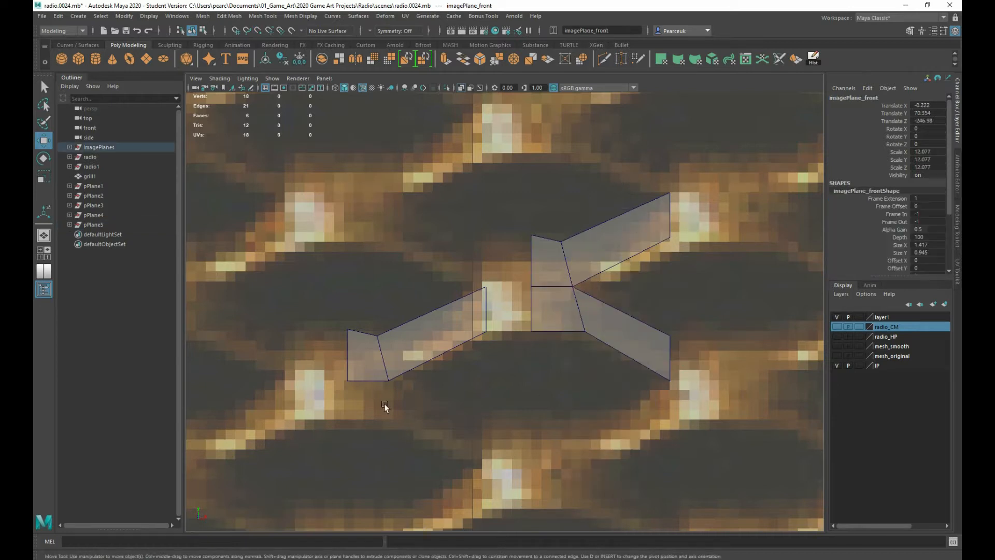
# Step: Delete the leftover lower-left arm
pyautogui.click(396, 361)
pyautogui.keyDown('alt'); pyautogui.moveTo(493, 394); pyautogui.dragTo(446, 361, button='middle'); pyautogui.keyUp('alt')
pyautogui.moveTo(413, 316); pyautogui.dragTo(447, 305, button='right')
pyautogui.press('Delete')
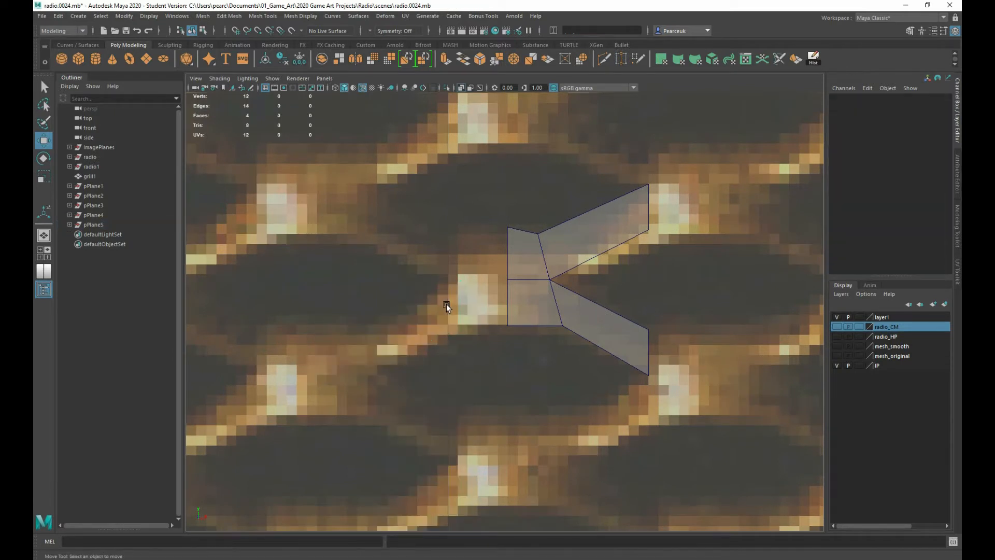
# Step: Combine the two right-hand arms into one mesh and merge the vertices along their shared middle edge
pyautogui.moveTo(543, 266); pyautogui.dragTo(486, 267, button='right')
pyautogui.click(565, 253)
pyautogui.moveTo(485, 267); pyautogui.dragTo(579, 298)
pyautogui.keyDown('shift'); pyautogui.moveTo(546, 279); pyautogui.dragTo(595, 228, button='right'); pyautogui.keyUp('shift')
# Step: Snap the piece's pivot to its left edge's middle vertex and mirror a duplicate by setting Scale X to -1
pyautogui.press('d')
pyautogui.press('v')
pyautogui.moveTo(624, 281); pyautogui.dragTo(495, 296)
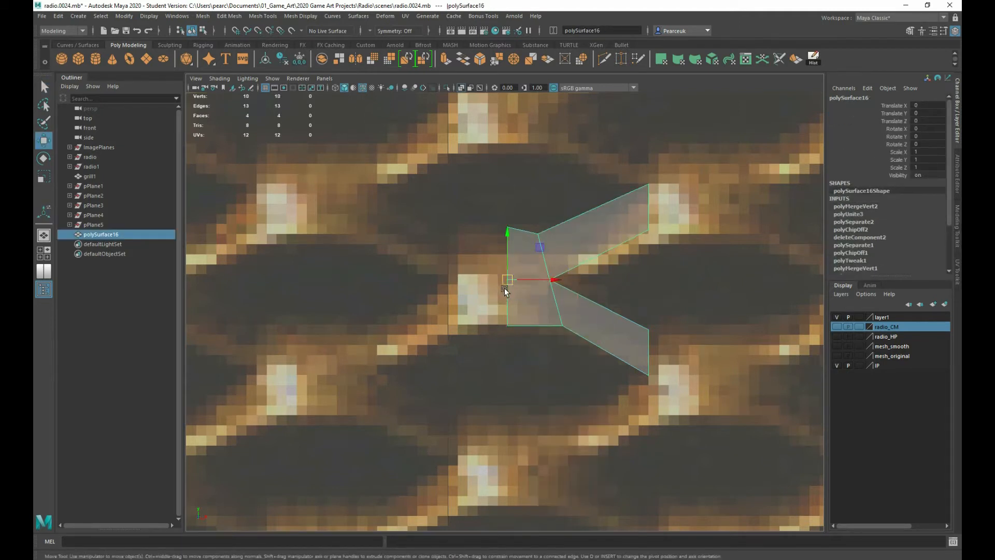
pyautogui.hotkey('ctrl', 'd')
pyautogui.click(922, 151)
pyautogui.write('-1')
pyautogui.press('Return')
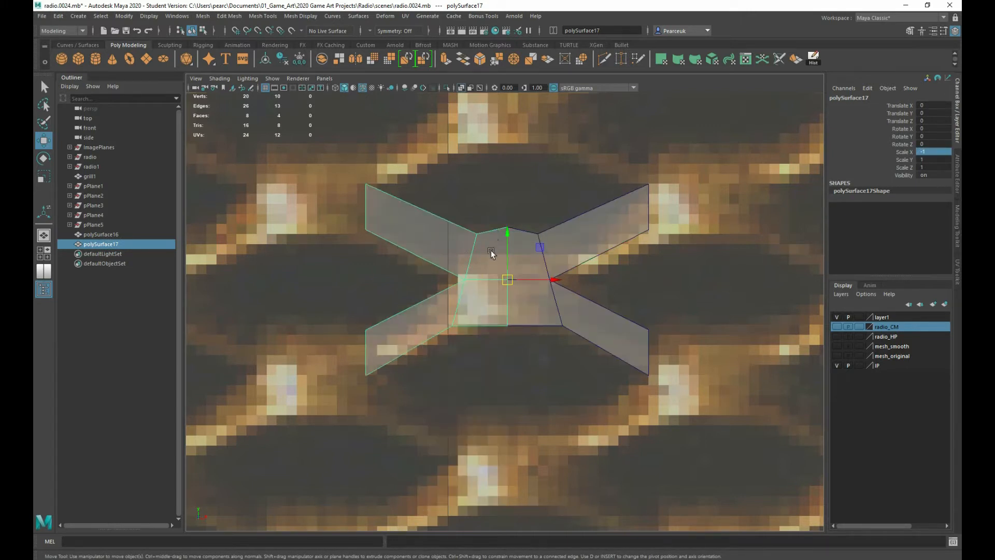
# Step: Combine the original half and its mirrored copy into a single X-shaped mesh
pyautogui.rightClick(477, 256)
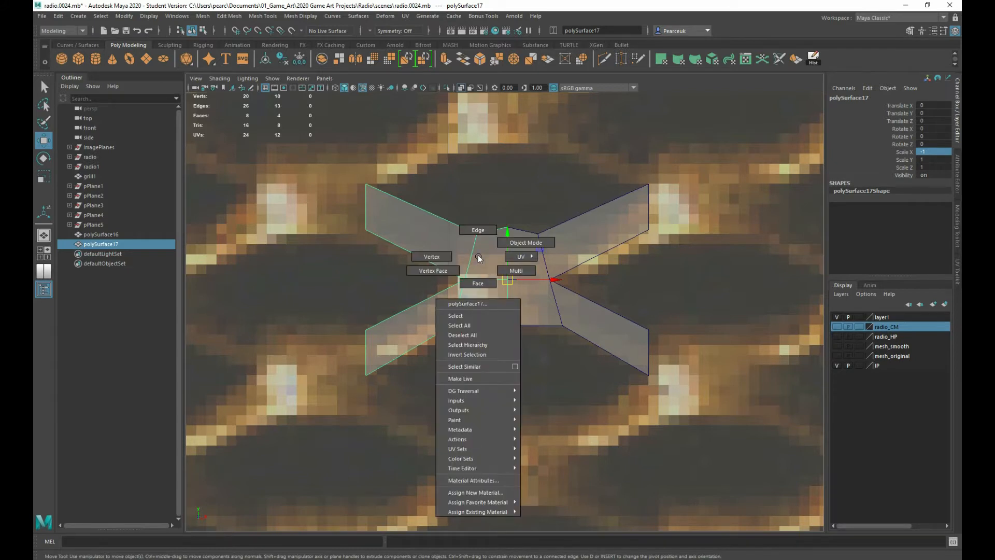
pyautogui.keyDown('shift'); pyautogui.rightClick(478, 255); pyautogui.keyUp('shift')
pyautogui.keyDown('shift'); pyautogui.moveTo(439, 254); pyautogui.dragTo(477, 246, button='right'); pyautogui.keyUp('shift')
pyautogui.moveTo(487, 249); pyautogui.dragTo(502, 235, button='right')
pyautogui.click(510, 257)
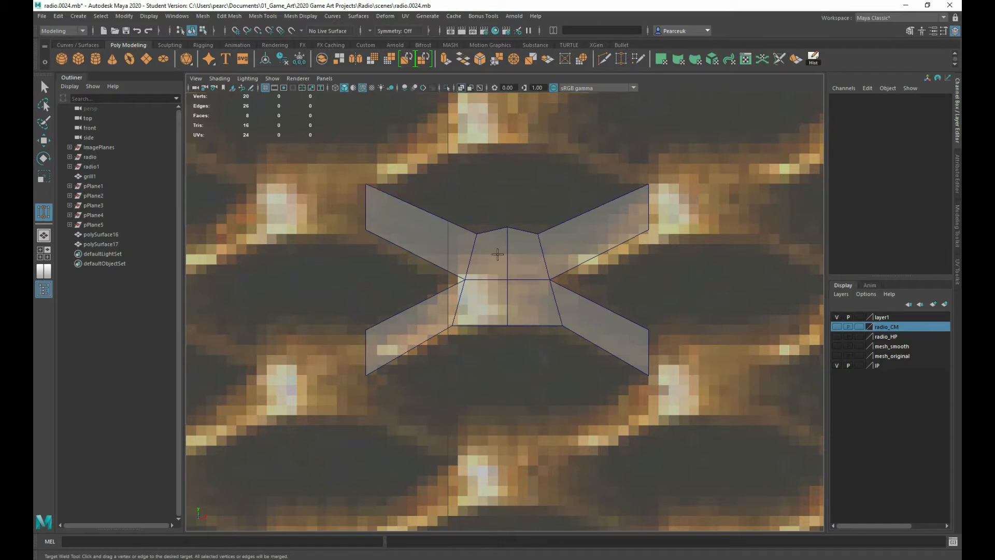
pyautogui.press('q')
pyautogui.moveTo(497, 254); pyautogui.dragTo(548, 282)
pyautogui.keyDown('shift'); pyautogui.moveTo(498, 246); pyautogui.dragTo(481, 438, button='right'); pyautogui.keyUp('shift')
# Step: Merge the overlapping vertices along the X-shaped mesh's central vertical seam
pyautogui.moveTo(489, 293); pyautogui.dragTo(443, 271, button='right')
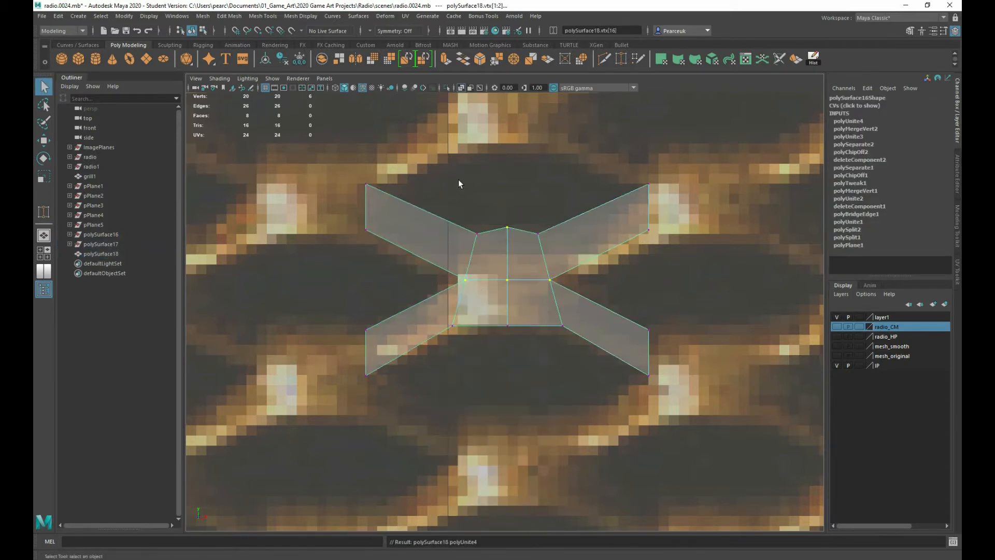
pyautogui.keyDown('shift'); pyautogui.moveTo(482, 245); pyautogui.dragTo(549, 190, button='right'); pyautogui.keyUp('shift')
pyautogui.moveTo(493, 284); pyautogui.dragTo(531, 269, button='right')
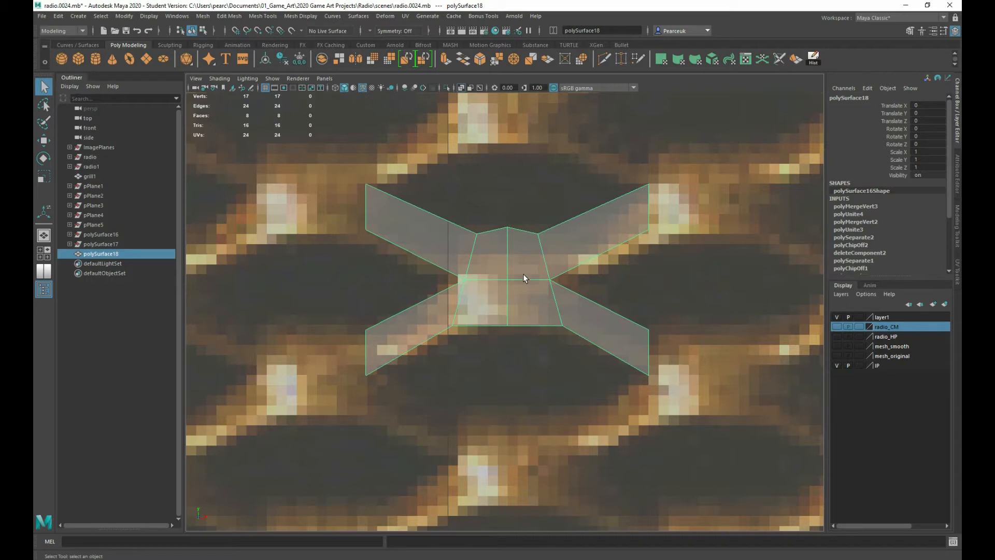
# Step: Duplicate the upper-right arm face and the two right-hand center faces as a separate piece
pyautogui.moveTo(533, 267); pyautogui.dragTo(533, 311, button='right')
pyautogui.moveTo(595, 227); pyautogui.dragTo(533, 248)
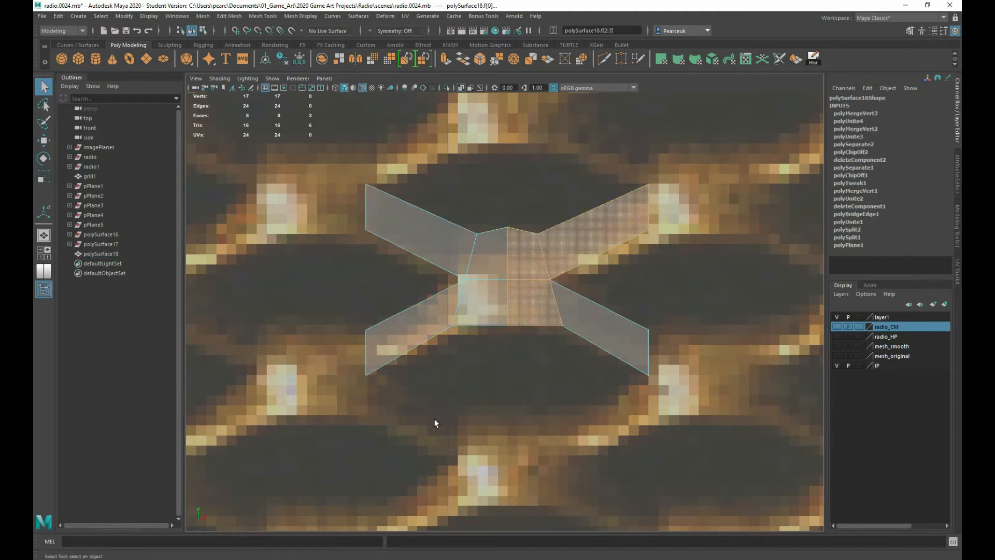
pyautogui.keyDown('shift'); pyautogui.moveTo(474, 323); pyautogui.dragTo(471, 499, button='right'); pyautogui.keyUp('shift')
pyautogui.press('q')
# Step: Snap the duplicated piece's pivot to its lower-right corner and snap the piece onto the upper-left arm's lower-left end vertex
pyautogui.rightClick(520, 347)
pyautogui.moveTo(535, 275); pyautogui.dragTo(557, 250, button='right')
pyautogui.keyDown('shift'); pyautogui.click(420, 282); pyautogui.keyUp('shift')
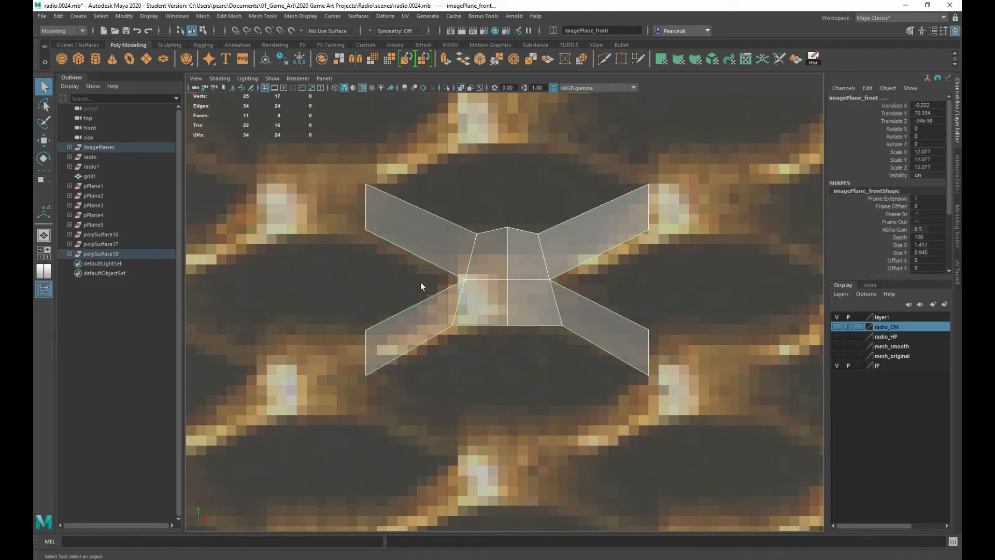
pyautogui.keyDown('shift'); pyautogui.click(462, 252); pyautogui.keyUp('shift')
pyautogui.moveTo(428, 212); pyautogui.dragTo(649, 315)
pyautogui.keyDown('shift'); pyautogui.click(414, 232); pyautogui.keyUp('shift')
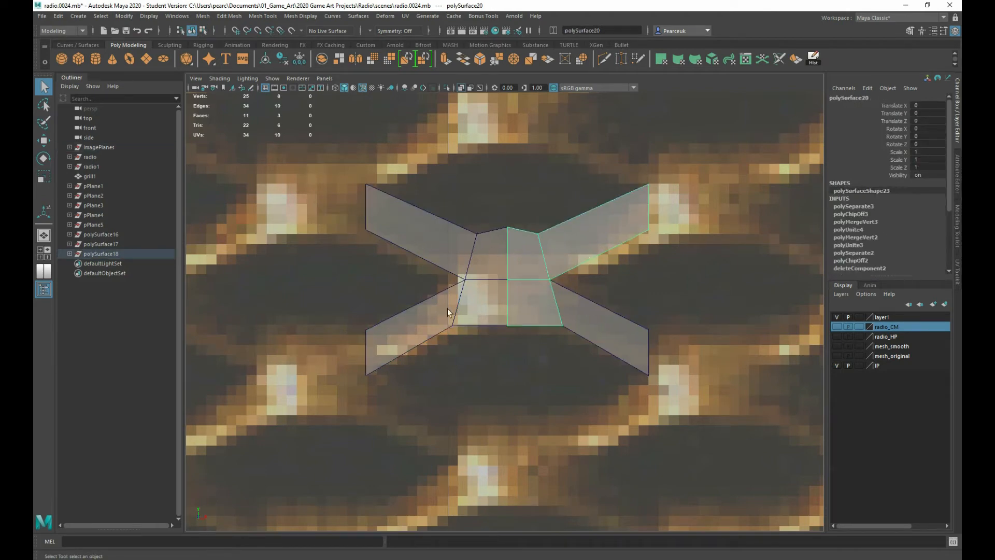
pyautogui.press('w')
pyautogui.click(268, 63)
pyautogui.press('d')
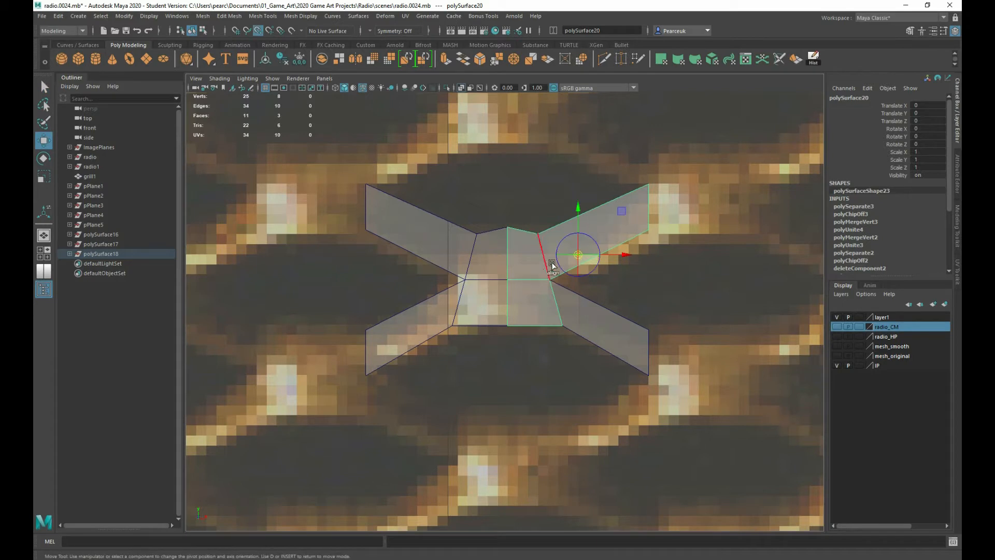
pyautogui.press('v')
pyautogui.moveTo(576, 255); pyautogui.dragTo(366, 230)
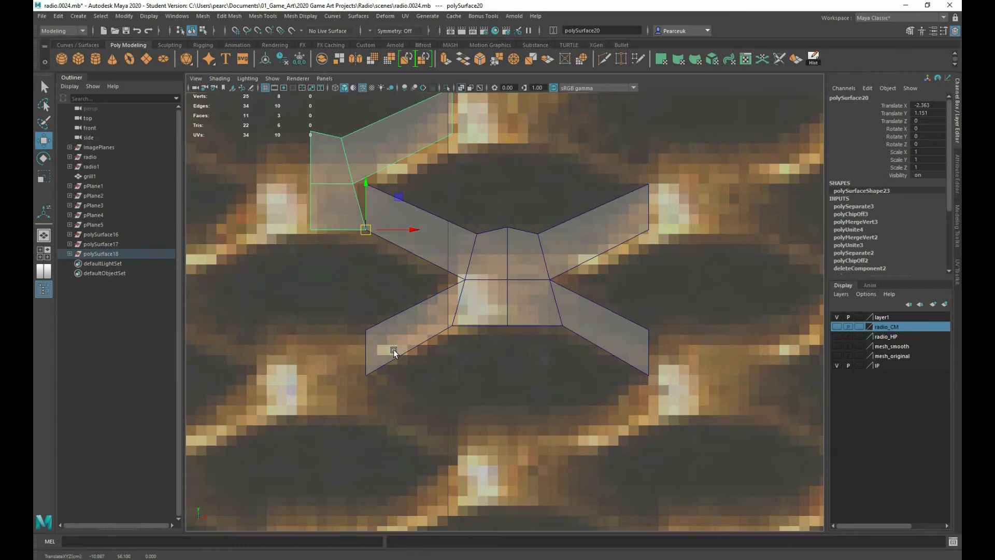
# Step: Snap the upper end vertex of the X mesh's upper-left arm onto the adjoining corner of the duplicated piece
pyautogui.scroll(3, 355, 282)
pyautogui.keyDown('alt'); pyautogui.moveTo(412, 259); pyautogui.dragTo(443, 291, button='middle'); pyautogui.keyUp('alt')
pyautogui.click(493, 278)
pyautogui.moveTo(404, 263); pyautogui.dragTo(358, 263, button='right')
pyautogui.moveTo(365, 189)
pyautogui.mouseDown()
pyautogui.moveTo(387, 219)
pyautogui.moveTo(352, 202)
pyautogui.mouseUp()
pyautogui.press('v')
pyautogui.press('v')
pyautogui.moveTo(357, 246)
pyautogui.mouseDown()
pyautogui.moveTo(380, 281)
pyautogui.moveTo(365, 255)
pyautogui.mouseUp()
pyautogui.scroll(-4, 406, 290)
pyautogui.keyDown('alt'); pyautogui.moveTo(474, 311); pyautogui.dragTo(450, 299, button='middle'); pyautogui.keyUp('alt')
pyautogui.keyDown('alt'); pyautogui.moveTo(446, 298); pyautogui.dragTo(516, 318, button='right'); pyautogui.keyUp('alt')
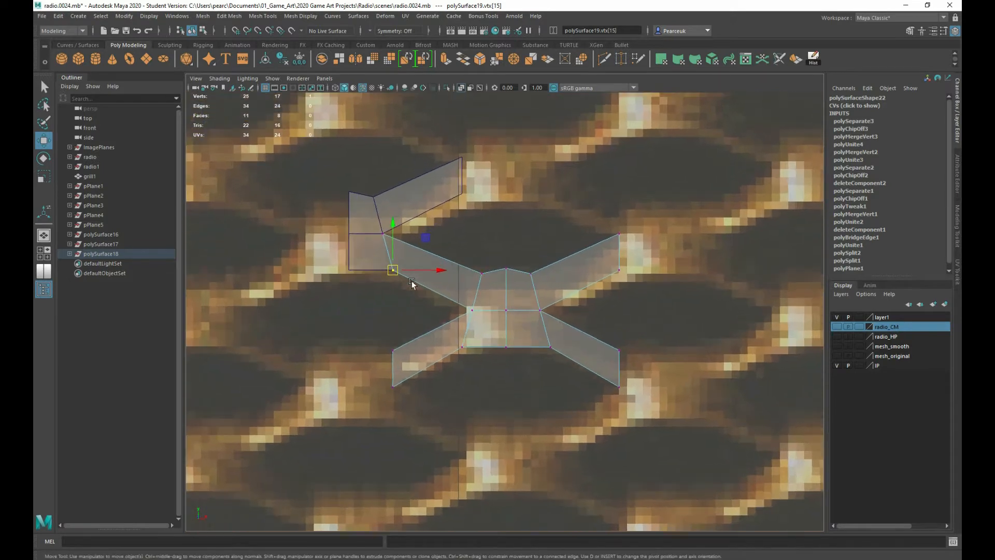
# Step: Lower the bottom-edge vertices of the duplicated piece and of the X mesh's center faces slightly
pyautogui.scroll(4, 374, 268)
pyautogui.keyDown('alt'); pyautogui.moveTo(337, 245); pyautogui.dragTo(389, 249, button='middle'); pyautogui.keyUp('alt')
pyautogui.moveTo(338, 242); pyautogui.dragTo(310, 240, button='right')
pyautogui.moveTo(308, 236); pyautogui.dragTo(413, 284)
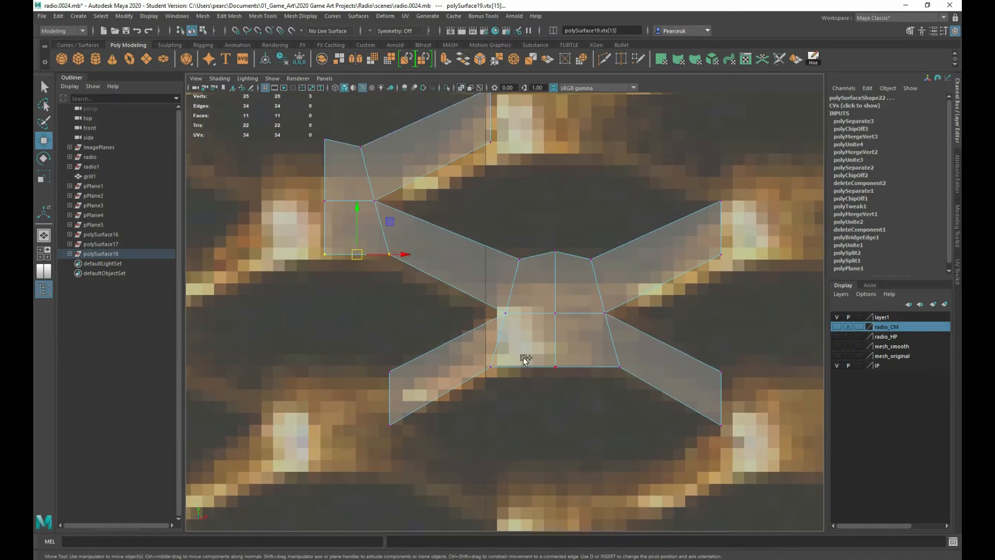
pyautogui.keyDown('shift'); pyautogui.moveTo(480, 356); pyautogui.dragTo(639, 383); pyautogui.keyUp('shift')
pyautogui.moveTo(475, 267); pyautogui.dragTo(475, 274)
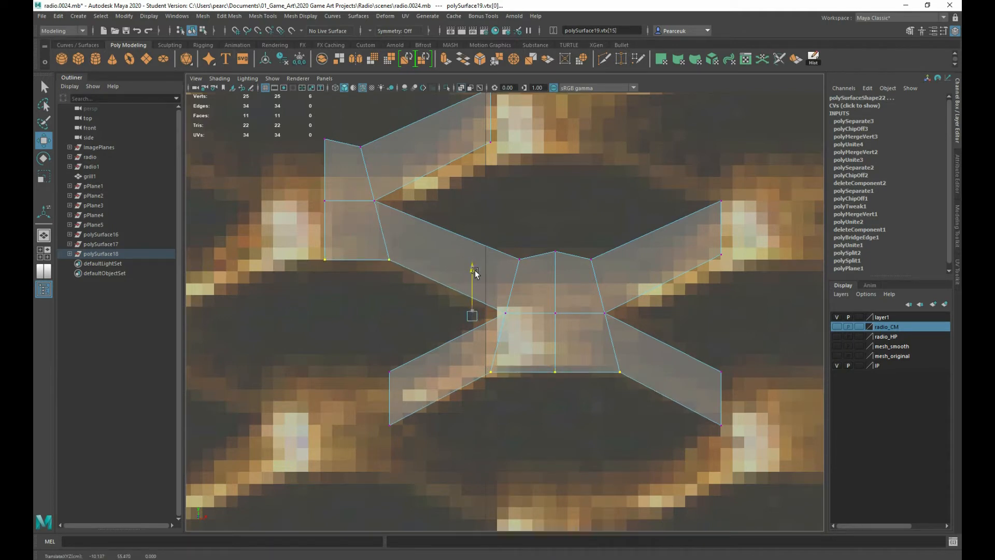
# Step: Combine the X-shaped mesh and the duplicated piece into one mesh and merge their shared vertices
pyautogui.moveTo(361, 230); pyautogui.dragTo(384, 158, button='right')
pyautogui.click(484, 269)
pyautogui.keyDown('alt'); pyautogui.moveTo(484, 269); pyautogui.dragTo(459, 287, button='middle'); pyautogui.keyUp('alt')
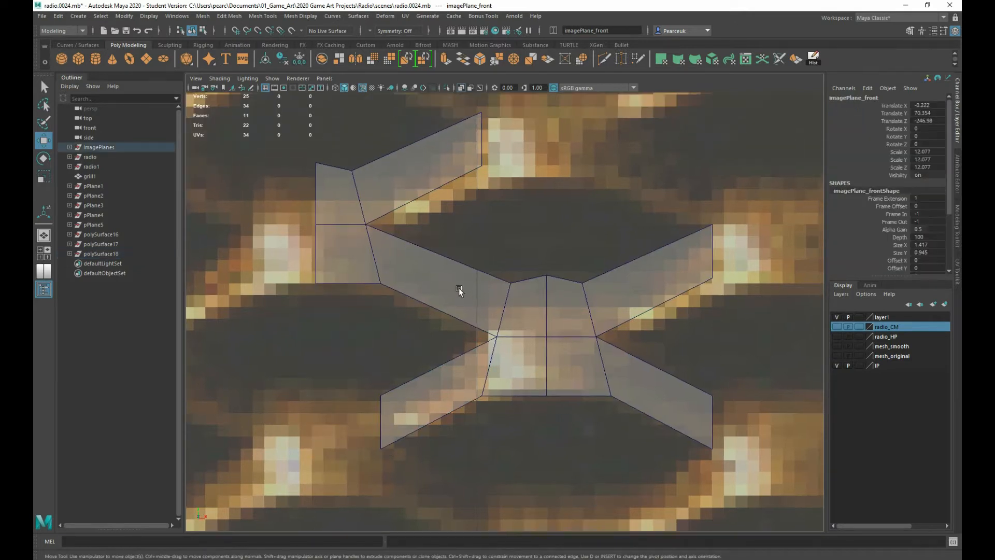
pyautogui.click(377, 259)
pyautogui.click(452, 264)
pyautogui.scroll(-2, 496, 334)
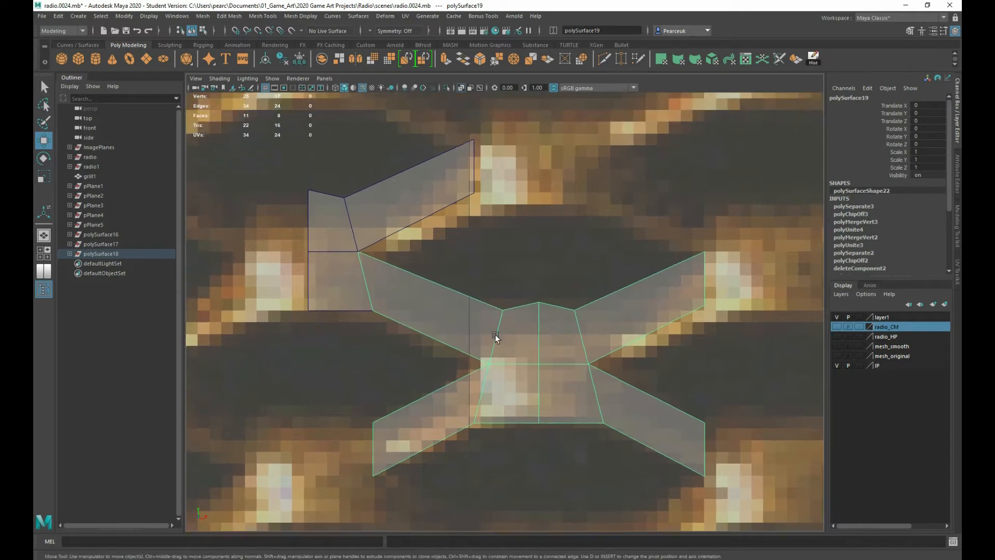
pyautogui.click(349, 302)
pyautogui.scroll(2, 388, 276)
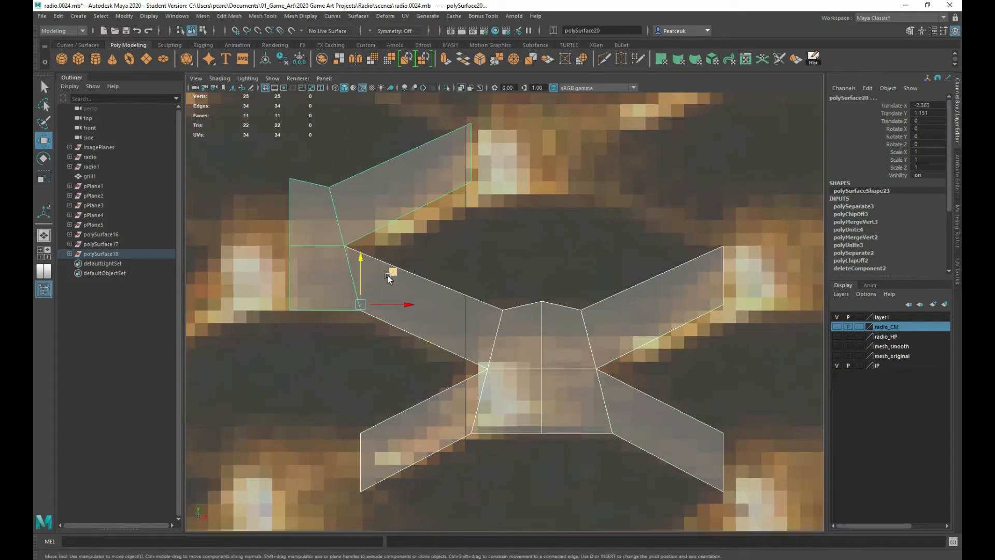
pyautogui.moveTo(398, 290); pyautogui.dragTo(423, 274, button='right')
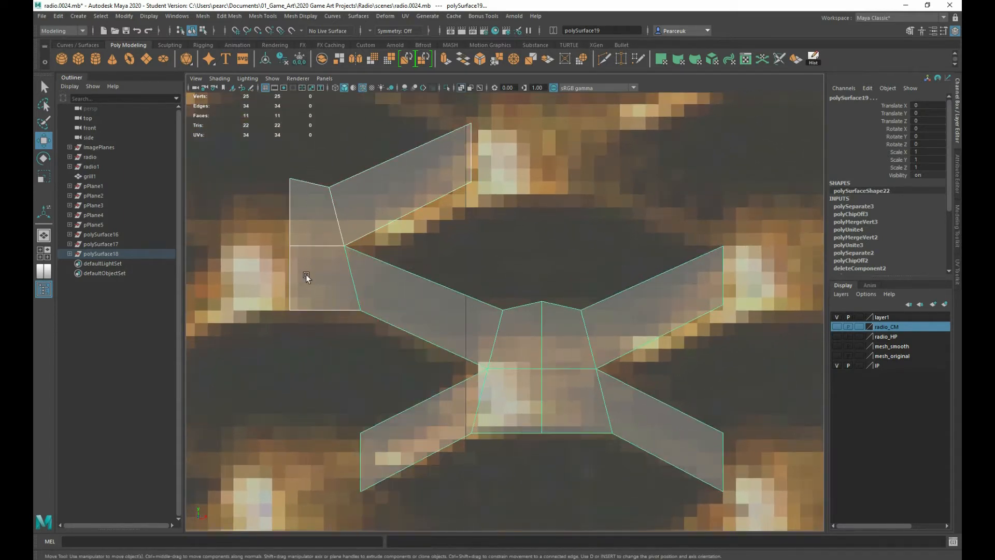
pyautogui.keyDown('shift'); pyautogui.moveTo(306, 277); pyautogui.dragTo(369, 193, button='right'); pyautogui.keyUp('shift')
# Step: Delete the four faces to the right of the X shape's vertical center seam
pyautogui.moveTo(532, 316); pyautogui.dragTo(535, 346, button='right')
pyautogui.moveTo(502, 452); pyautogui.dragTo(575, 402)
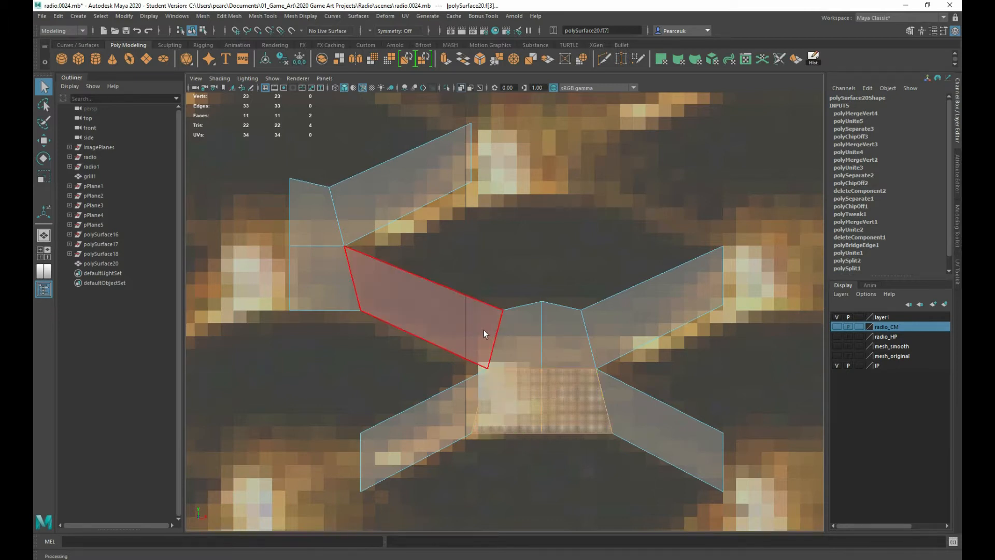
pyautogui.scroll(1, 499, 327)
pyautogui.keyDown('alt'); pyautogui.moveTo(498, 327); pyautogui.dragTo(486, 368, button='middle'); pyautogui.keyUp('alt')
pyautogui.scroll(-4, 484, 326)
pyautogui.scroll(2, 456, 317)
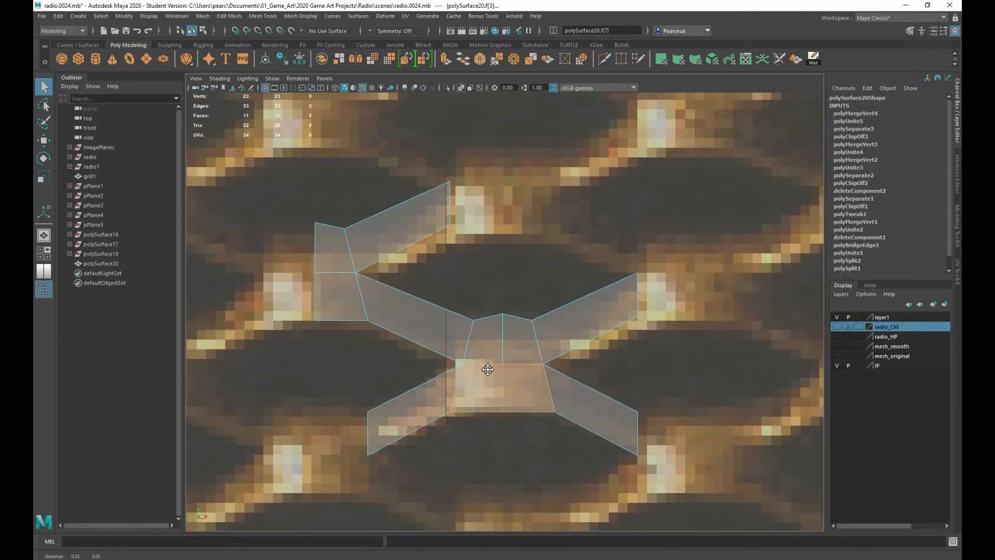
pyautogui.keyDown('shift'); pyautogui.click(486, 368); pyautogui.keyUp('shift')
pyautogui.click(481, 407)
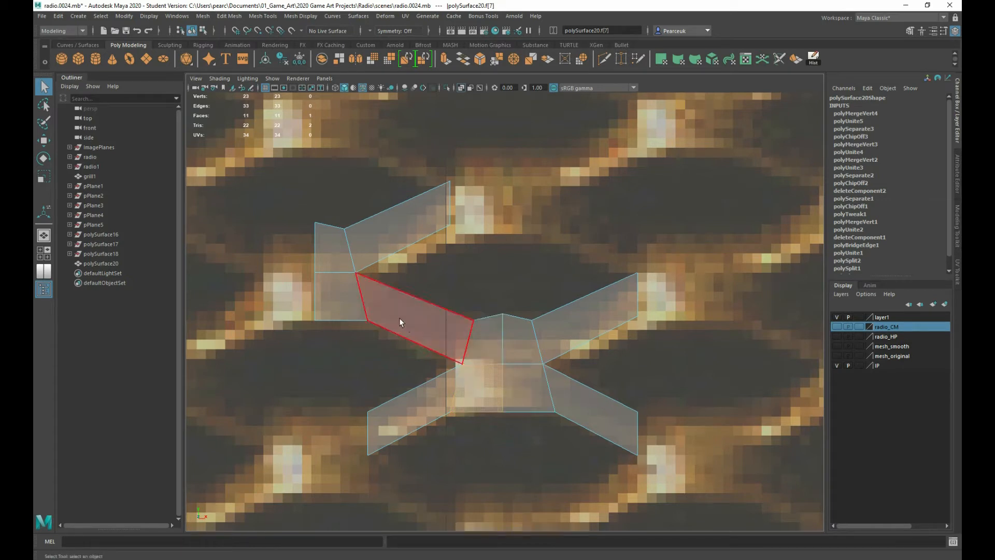
pyautogui.click(505, 265)
pyautogui.moveTo(506, 265); pyautogui.dragTo(822, 526)
pyautogui.press('Delete')
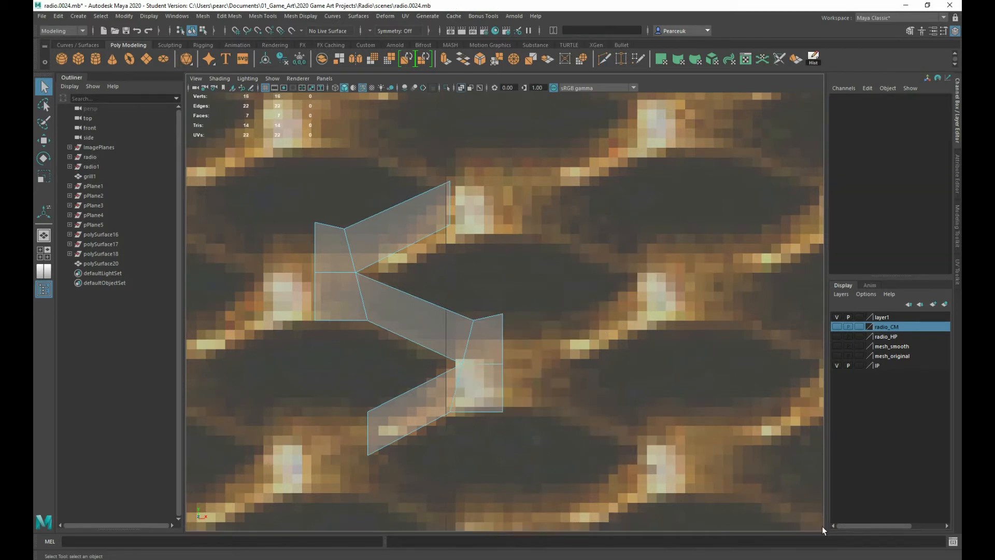
# Step: Place the half mesh's pivot on its open center edge and mirror a duplicate about it with Scale X -1
pyautogui.moveTo(476, 336); pyautogui.dragTo(511, 314, button='right')
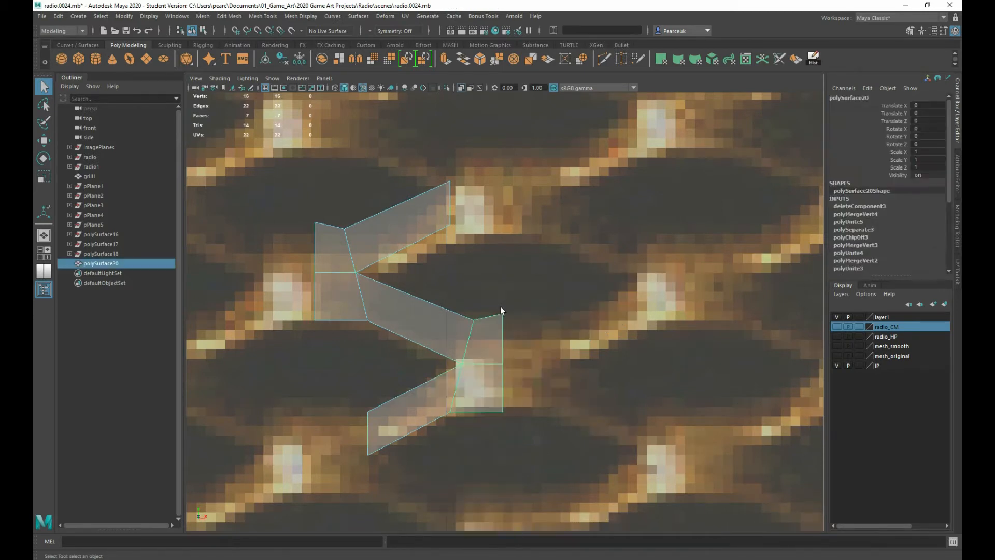
pyautogui.press('w')
pyautogui.press('d')
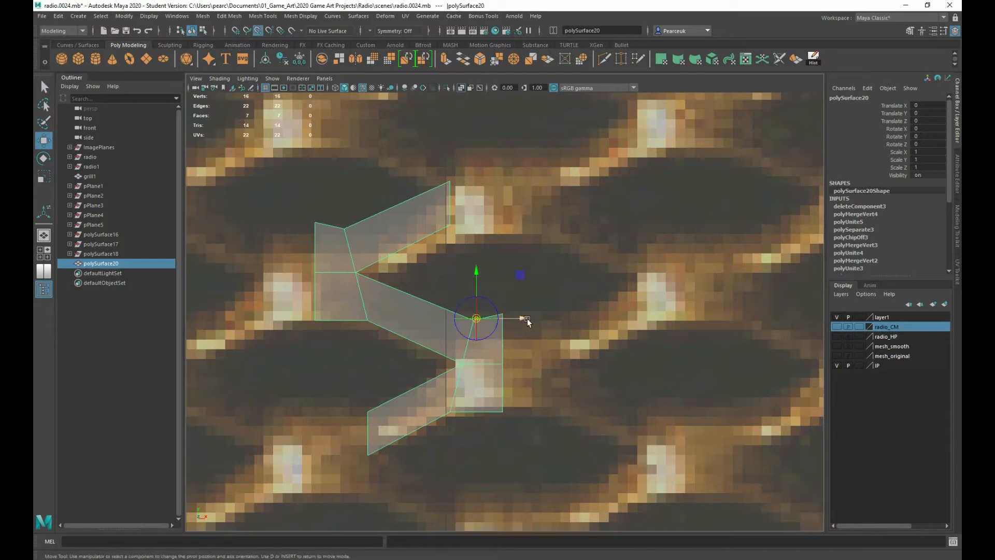
pyautogui.moveTo(523, 317); pyautogui.dragTo(527, 316)
pyautogui.hotkey('ctrl', 'd')
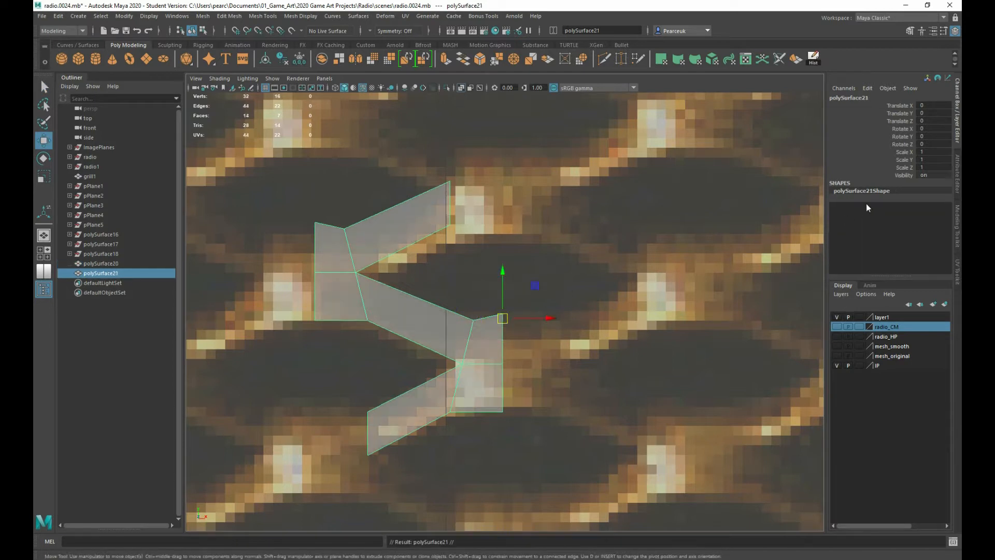
pyautogui.click(931, 151)
pyautogui.write('-1')
pyautogui.press('Return')
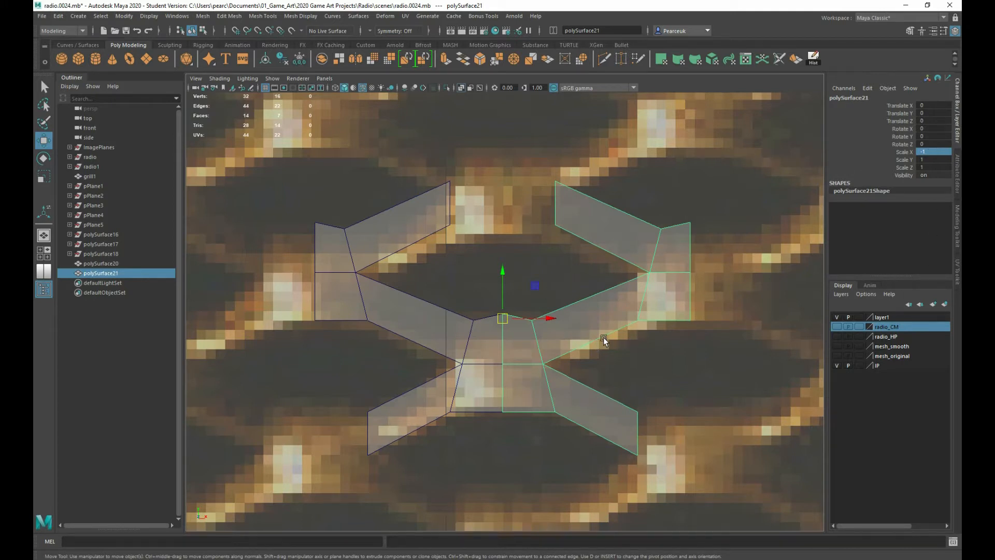
# Step: Combine the half mesh and its mirrored duplicate into a single mesh
pyautogui.keyDown('shift'); pyautogui.click(490, 327); pyautogui.keyUp('shift')
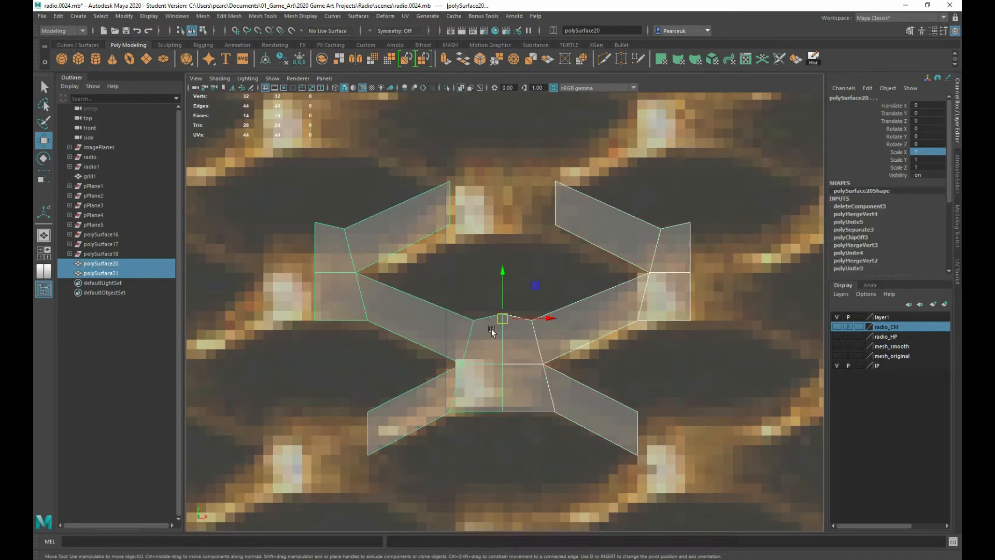
pyautogui.keyDown('shift'); pyautogui.rightClick(491, 314); pyautogui.keyUp('shift')
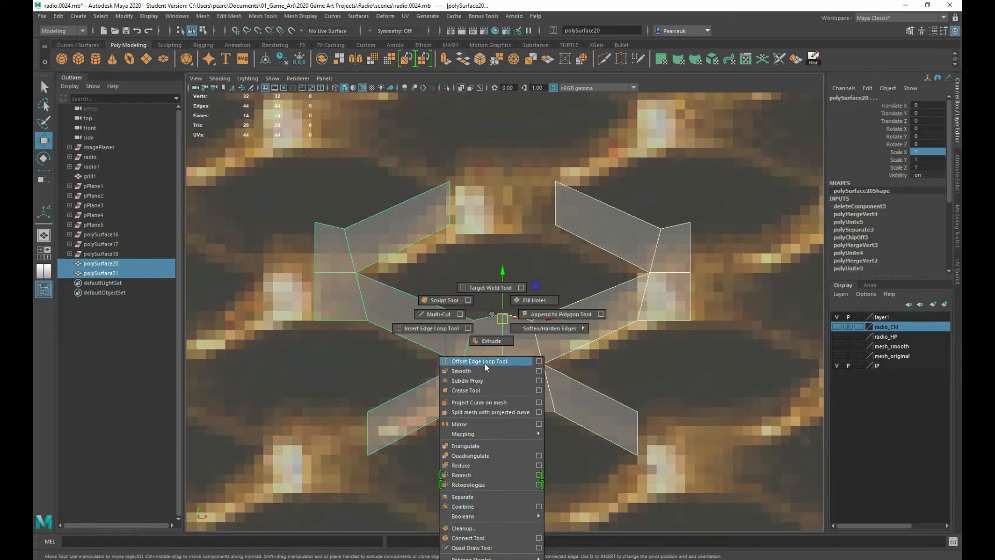
pyautogui.click(474, 506)
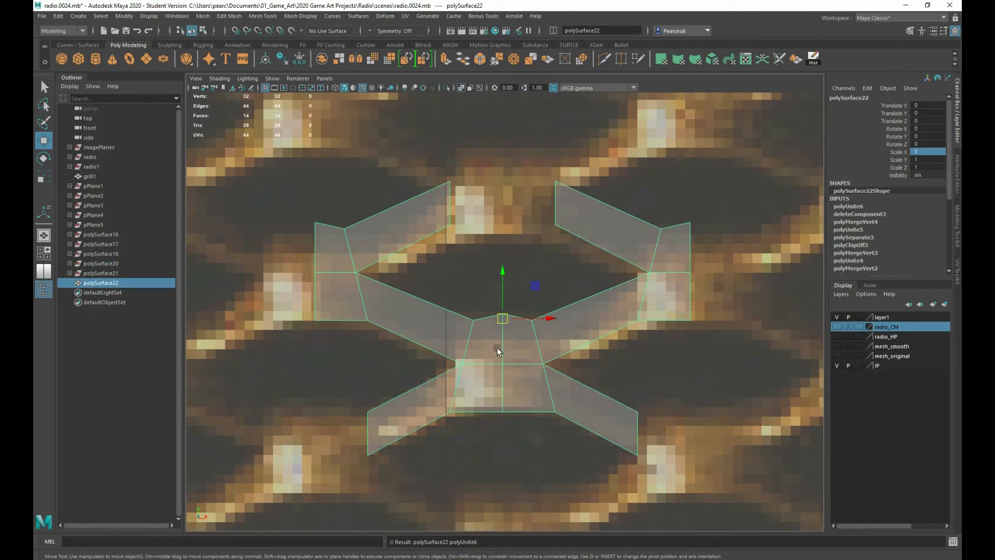
pyautogui.keyDown('alt'); pyautogui.moveTo(495, 351); pyautogui.dragTo(492, 359, button='middle'); pyautogui.keyUp('alt')
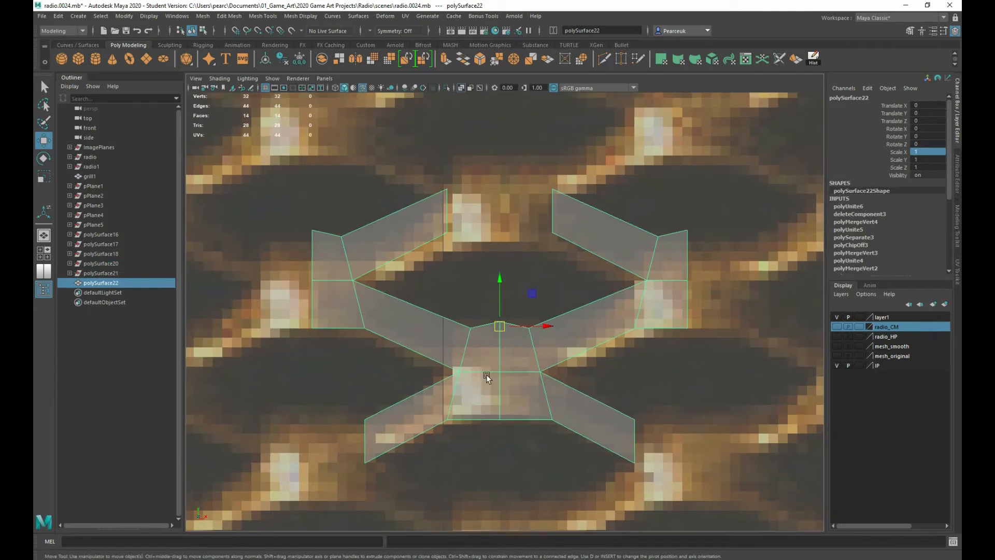
pyautogui.hotkey('ctrl', 'd')
pyautogui.moveTo(499, 282); pyautogui.dragTo(505, 93)
pyautogui.press('Delete')
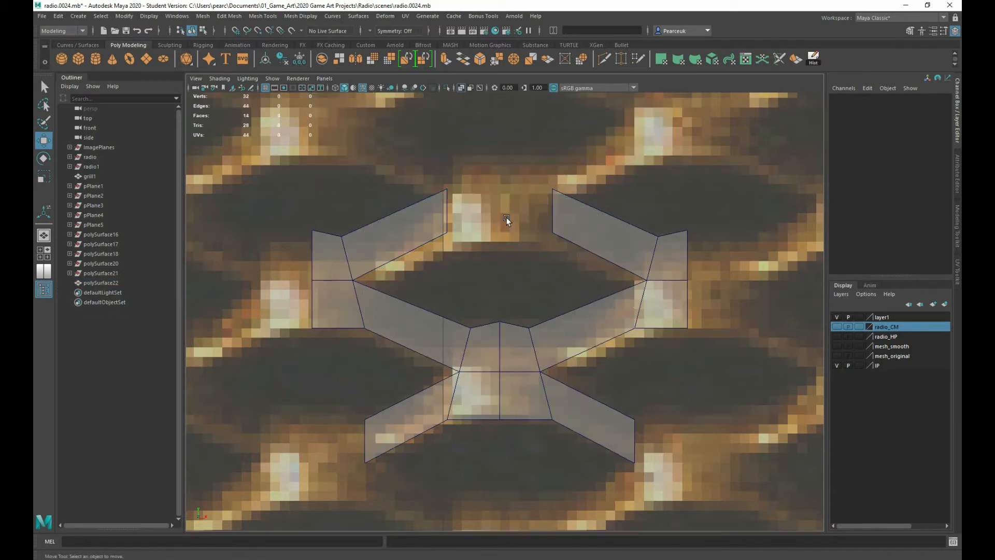
# Step: Duplicate the two lower center faces of the mesh as a separate piece and select that piece
pyautogui.keyDown('alt'); pyautogui.moveTo(483, 357); pyautogui.dragTo(482, 339, button='middle'); pyautogui.keyUp('alt')
pyautogui.keyDown('alt'); pyautogui.moveTo(482, 338); pyautogui.dragTo(472, 381, button='right'); pyautogui.keyUp('alt')
pyautogui.moveTo(470, 381); pyautogui.dragTo(525, 425)
pyautogui.keyDown('shift'); pyautogui.moveTo(482, 439); pyautogui.dragTo(464, 509, button='right'); pyautogui.keyUp('shift')
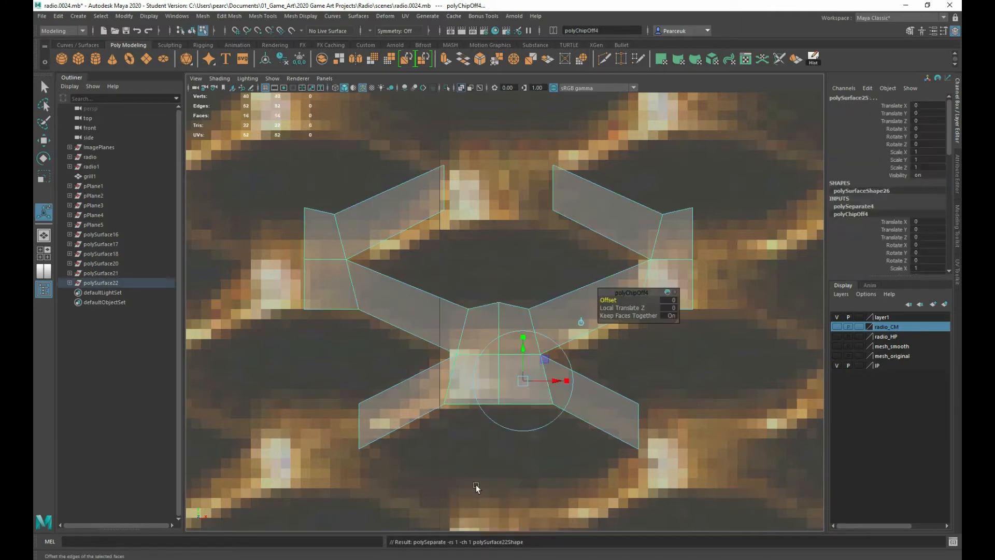
pyautogui.press('w')
pyautogui.moveTo(498, 316); pyautogui.dragTo(531, 336, button='right')
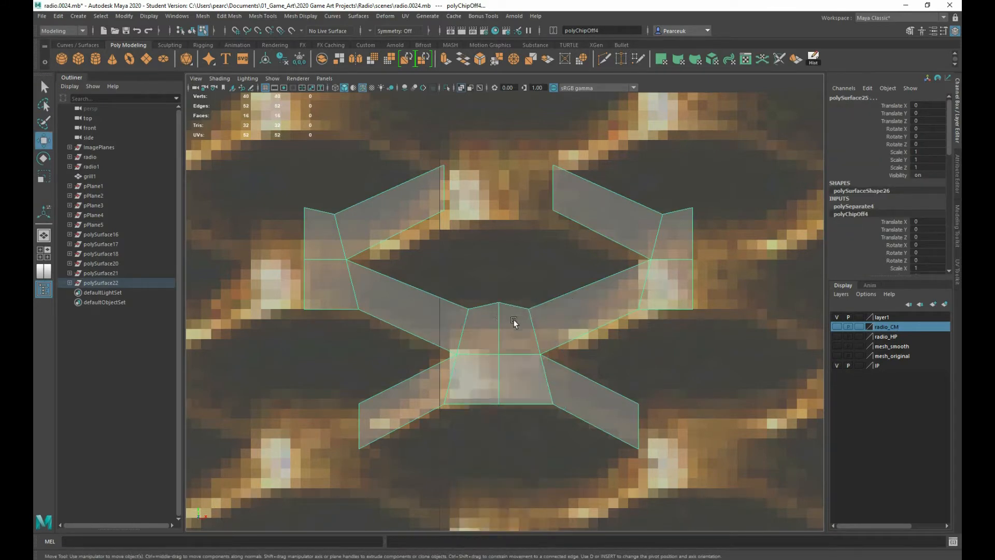
pyautogui.click(487, 376)
pyautogui.moveTo(472, 316); pyautogui.dragTo(500, 305, button='right')
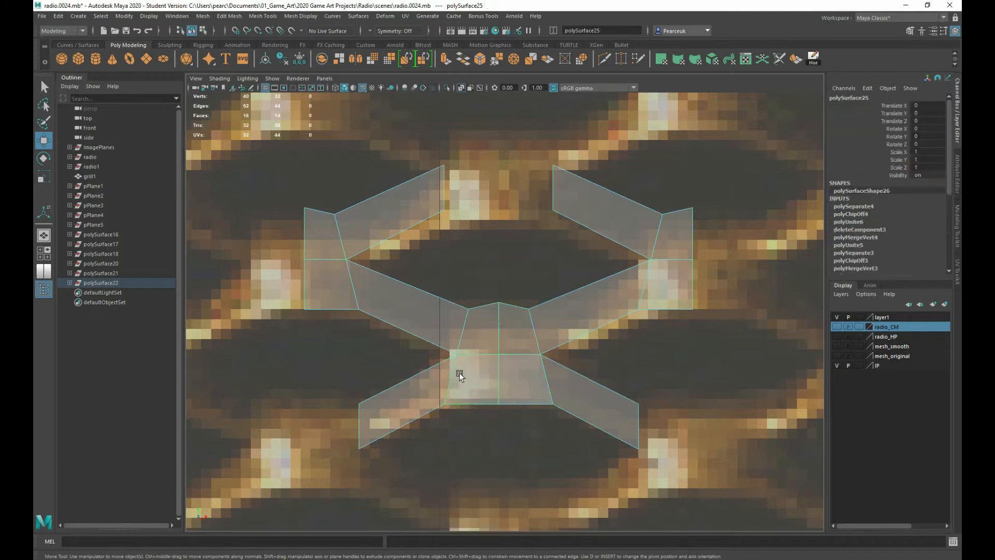
pyautogui.click(458, 380)
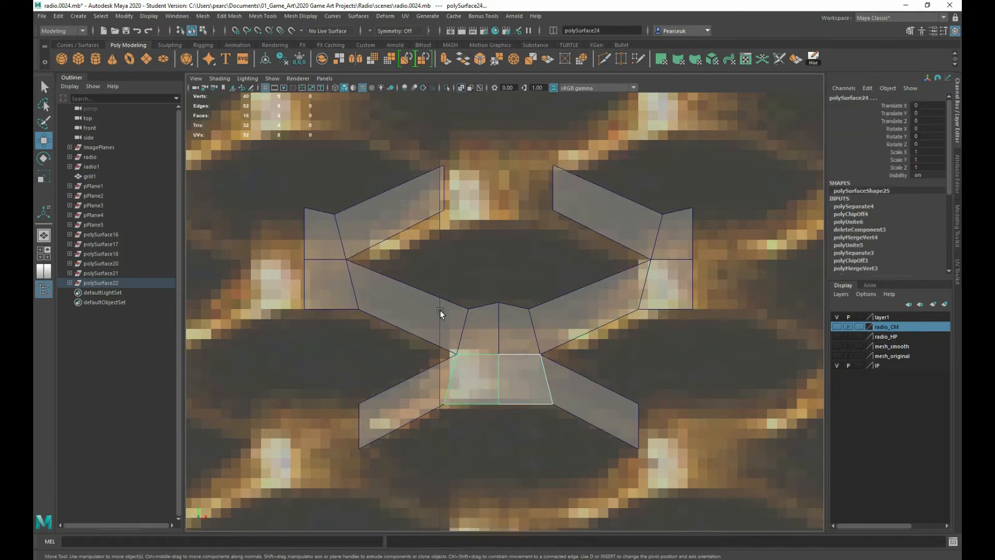
# Step: Snap the center piece's pivot to its lower-left corner and snap the piece up into the gap between the upper arms
pyautogui.click(267, 59)
pyautogui.press('d')
pyautogui.press('v')
pyautogui.moveTo(470, 384); pyautogui.dragTo(433, 410)
pyautogui.press('v')
pyautogui.moveTo(444, 359); pyautogui.dragTo(443, 229)
pyautogui.scroll(2, 455, 213)
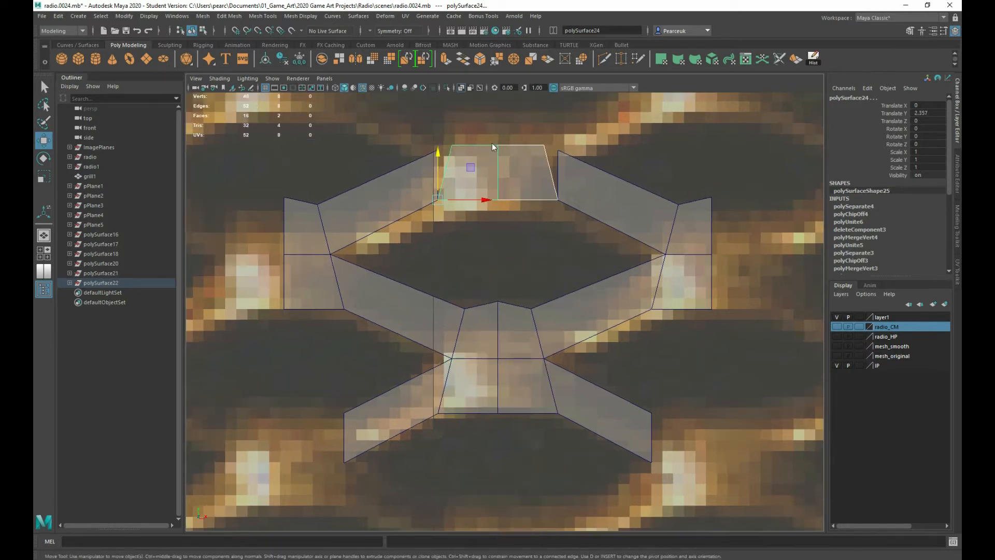
# Step: Combine the moved center piece with the rest of the pattern mesh
pyautogui.click(450, 165)
pyautogui.moveTo(523, 171); pyautogui.dragTo(552, 157, button='right')
pyautogui.moveTo(466, 121); pyautogui.dragTo(556, 213)
pyautogui.moveTo(494, 177); pyautogui.dragTo(520, 164, button='right')
pyautogui.scroll(-8, 494, 185)
pyautogui.moveTo(307, 149); pyautogui.dragTo(684, 517)
pyautogui.scroll(4, 522, 308)
pyautogui.keyDown('shift'); pyautogui.moveTo(522, 309); pyautogui.dragTo(505, 500, button='right'); pyautogui.keyUp('shift')
# Step: Snap the inner upper end vertices of both upper arms onto the top corners of the center piece between them
pyautogui.scroll(8, 498, 401)
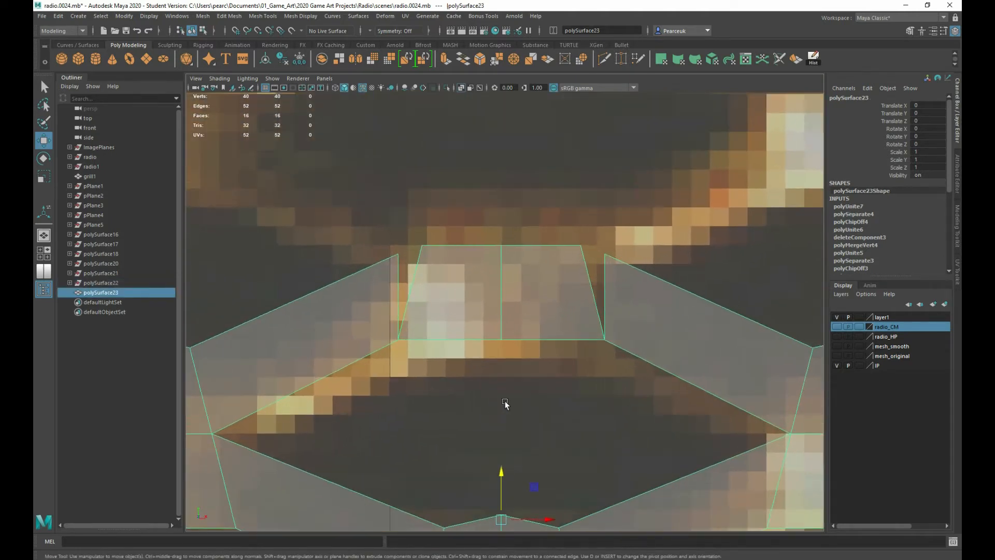
pyautogui.scroll(6, 449, 344)
pyautogui.moveTo(350, 314); pyautogui.dragTo(321, 309, button='right')
pyautogui.click(306, 337)
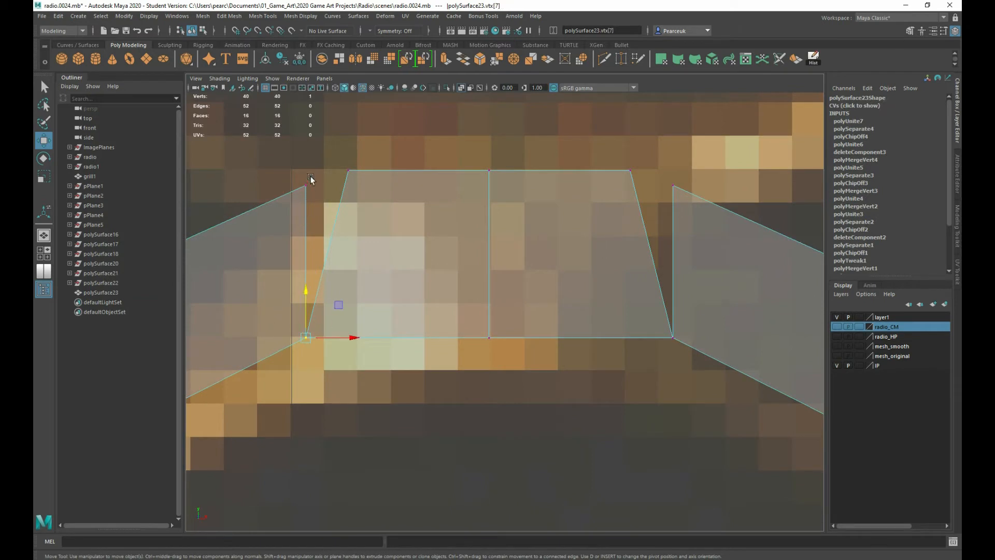
pyautogui.click(395, 215)
pyautogui.click(291, 211)
pyautogui.moveTo(291, 213); pyautogui.dragTo(258, 213, button='right')
pyautogui.click(306, 185)
pyautogui.press('v')
pyautogui.moveTo(309, 185); pyautogui.dragTo(330, 173)
pyautogui.click(673, 185)
pyautogui.moveTo(673, 185); pyautogui.dragTo(630, 172)
pyautogui.keyDown('alt'); pyautogui.moveTo(630, 174); pyautogui.dragTo(510, 408, button='right'); pyautogui.keyUp('alt')
pyautogui.keyDown('alt'); pyautogui.moveTo(501, 427); pyautogui.dragTo(486, 383, button='middle'); pyautogui.keyUp('alt')
pyautogui.scroll(1, 497, 394)
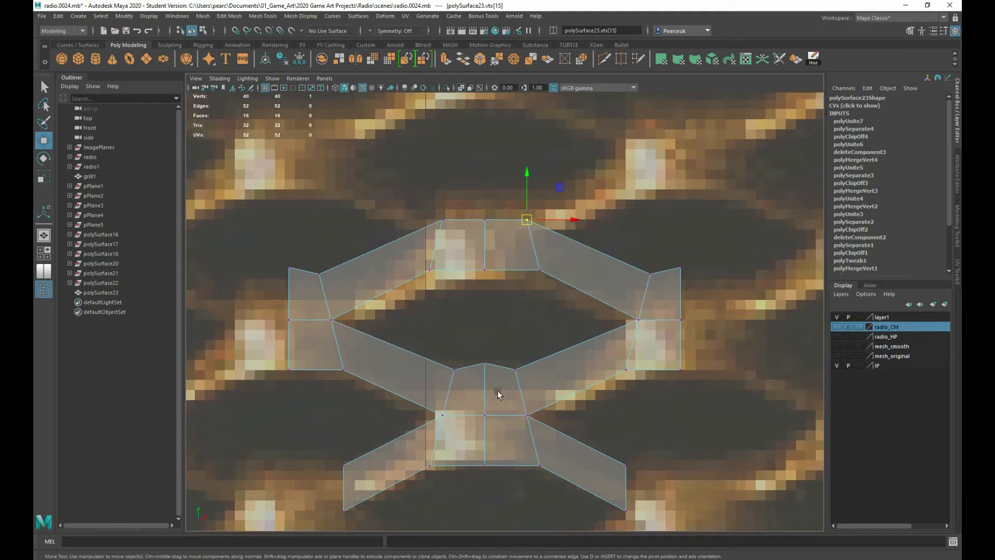
pyautogui.scroll(1, 498, 394)
pyautogui.moveTo(417, 198); pyautogui.dragTo(529, 222)
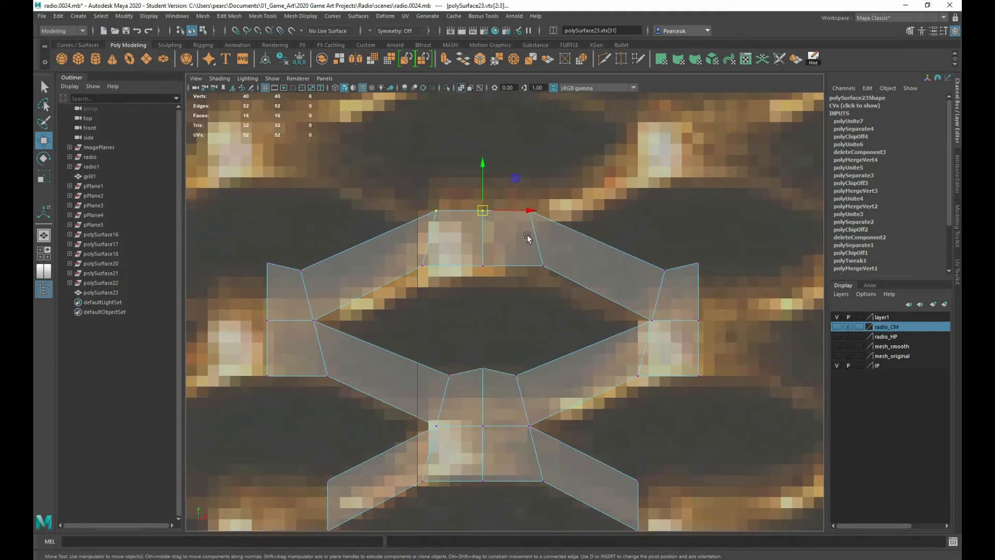
pyautogui.click(485, 165)
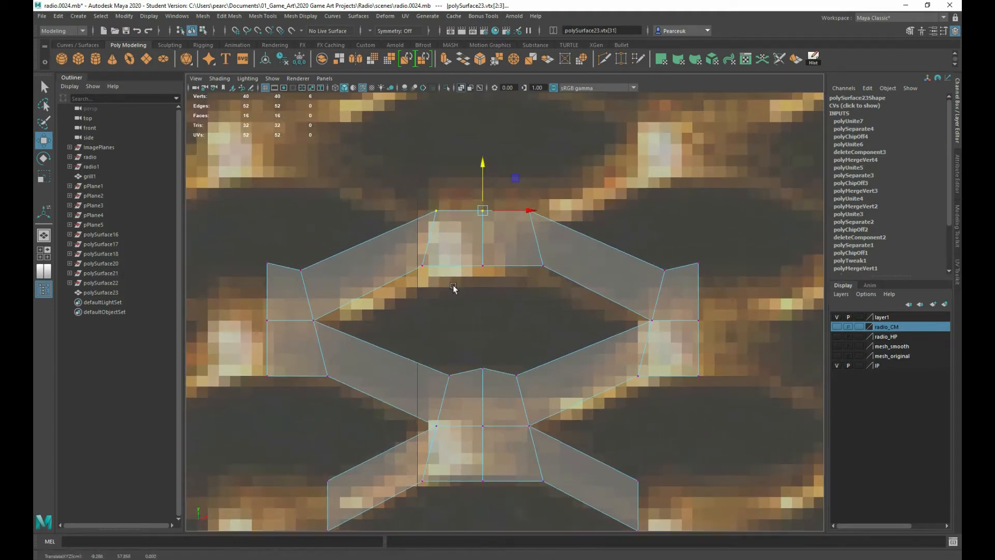
pyautogui.keyDown('shift'); pyautogui.moveTo(418, 400); pyautogui.dragTo(539, 440); pyautogui.keyUp('shift')
pyautogui.keyDown('shift'); pyautogui.moveTo(420, 201); pyautogui.dragTo(549, 230); pyautogui.keyUp('shift')
pyautogui.moveTo(480, 266); pyautogui.dragTo(468, 268)
pyautogui.hotkey('ctrl', 'z')
# Step: Raise the top-edge vertices of the upper center piece and the middle-row vertices of the lower center faces slightly
pyautogui.moveTo(418, 187); pyautogui.dragTo(556, 228)
pyautogui.keyDown('shift'); pyautogui.moveTo(382, 404); pyautogui.dragTo(557, 440); pyautogui.keyUp('shift')
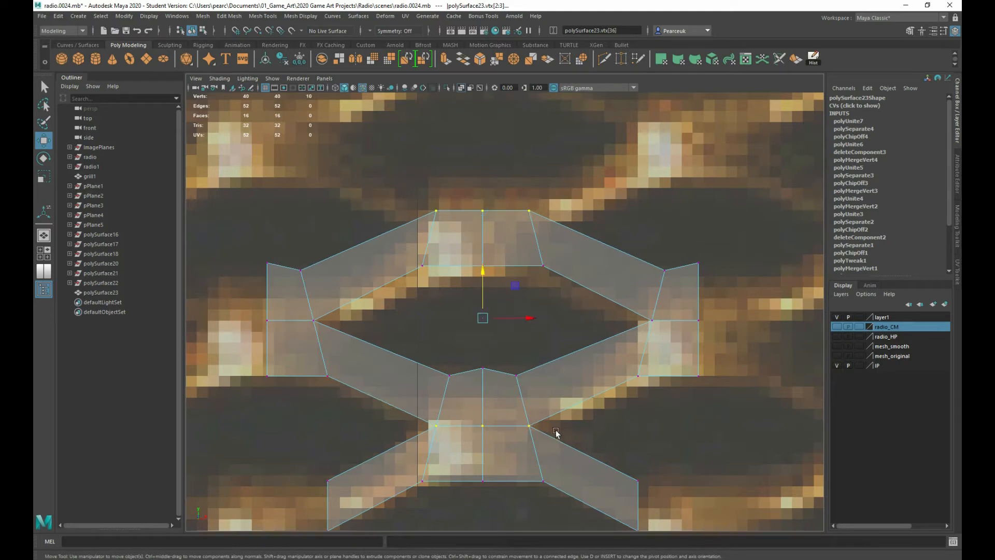
pyautogui.moveTo(481, 273); pyautogui.dragTo(480, 268)
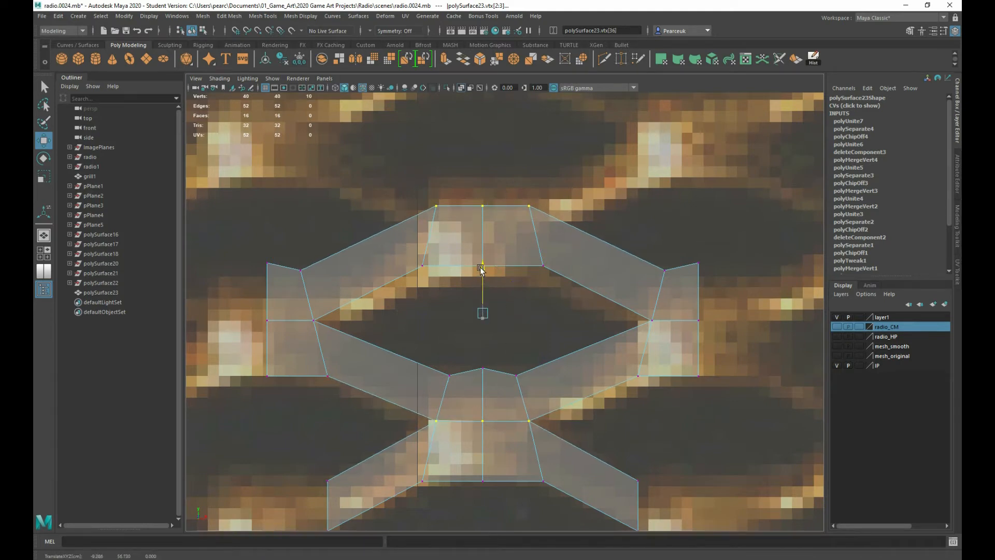
# Step: Merge the overlapping vertices across the whole pattern mesh
pyautogui.scroll(-5, 480, 269)
pyautogui.moveTo(398, 233); pyautogui.dragTo(710, 505)
pyautogui.scroll(3, 484, 362)
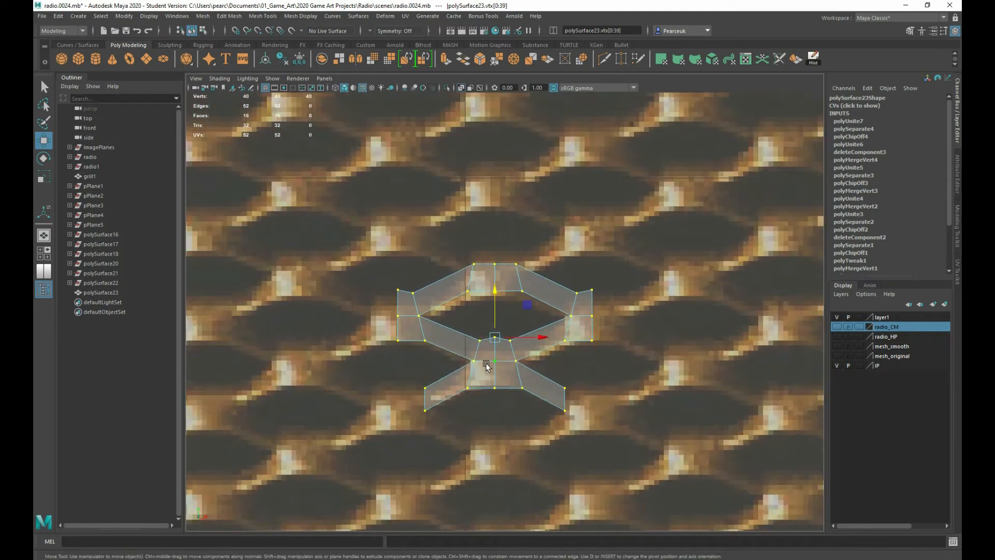
pyautogui.keyDown('shift'); pyautogui.rightClick(487, 363); pyautogui.keyUp('shift')
pyautogui.moveTo(489, 334)
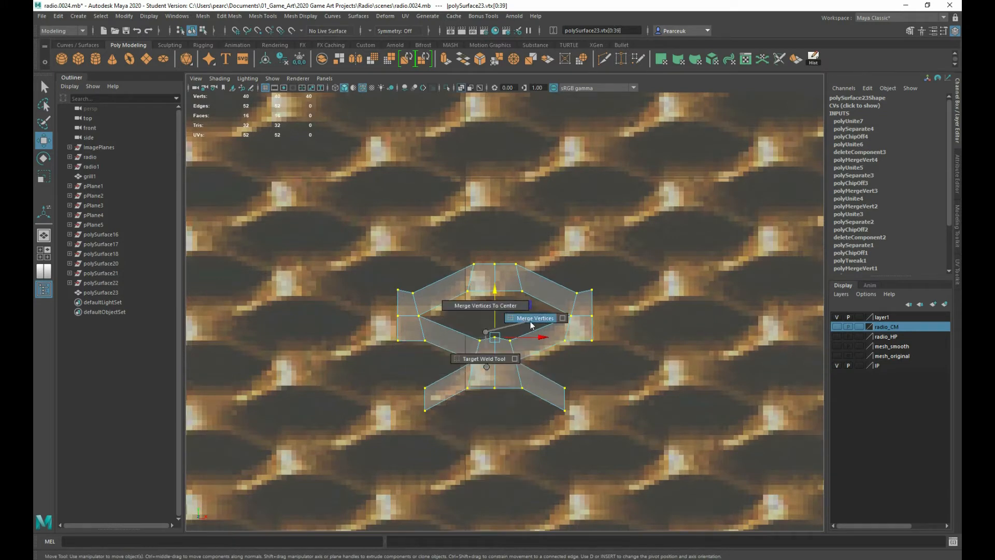
pyautogui.keyDown('shift'); pyautogui.moveTo(530, 325); pyautogui.dragTo(531, 323, button='right'); pyautogui.keyUp('shift')
# Step: Delete the lower center faces and the two arms hanging below the closed diamond cell
pyautogui.press('q')
pyautogui.scroll(3, 509, 369)
pyautogui.moveTo(487, 251); pyautogui.dragTo(487, 279, button='right')
pyautogui.moveTo(368, 379); pyautogui.dragTo(644, 520)
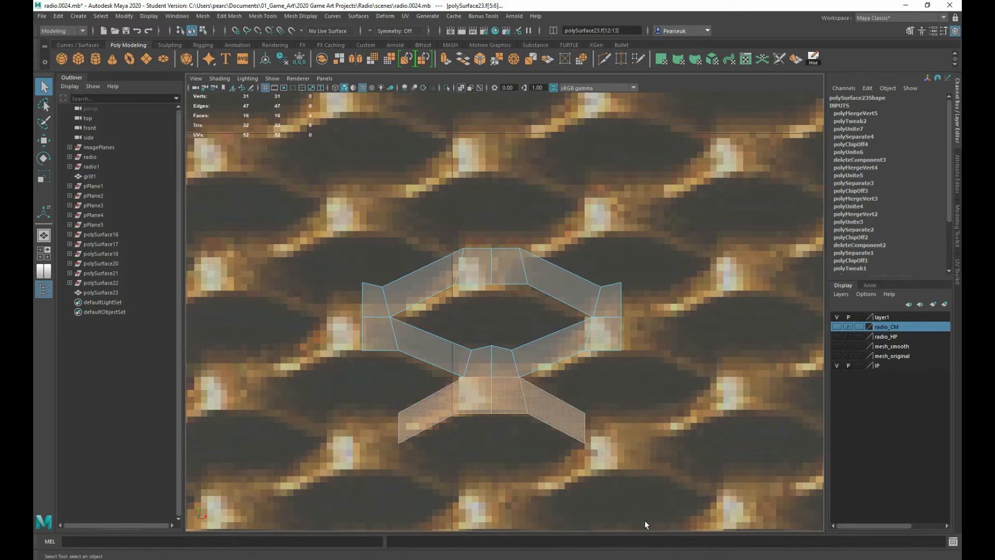
pyautogui.press('Delete')
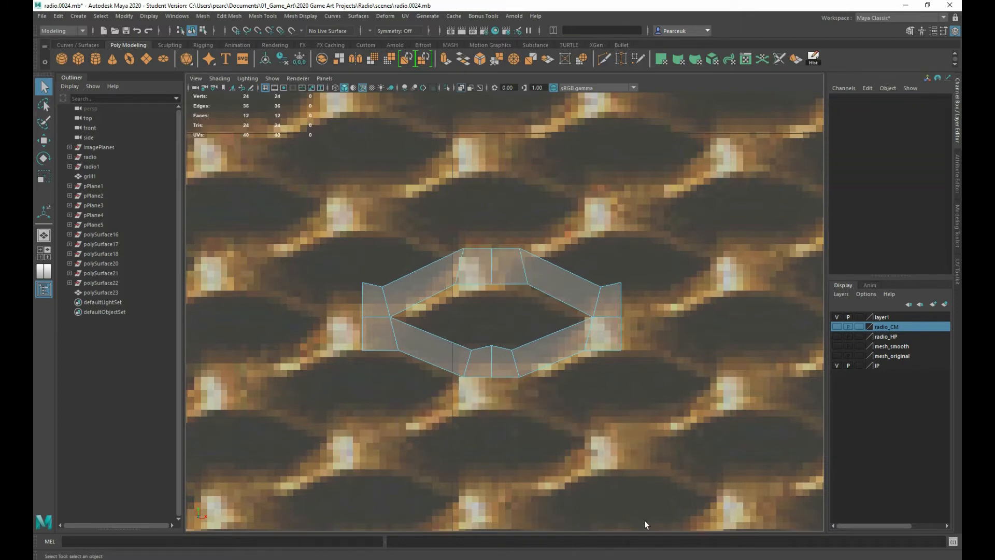
# Step: Move the whole diamond cell down about 0.18 units over the speaker grill reference
pyautogui.scroll(2, 502, 373)
pyautogui.press('w')
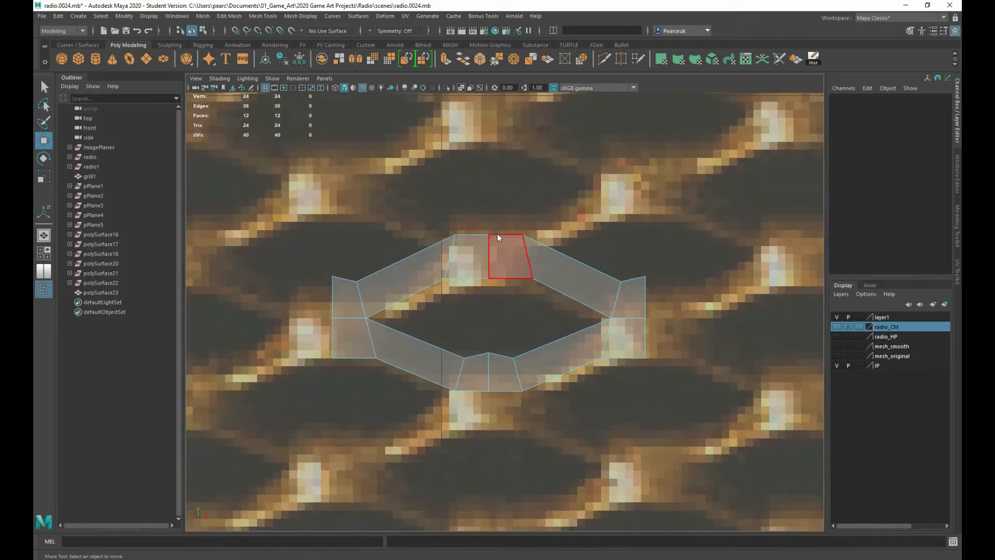
pyautogui.press('F8')
pyautogui.moveTo(488, 315); pyautogui.dragTo(489, 327)
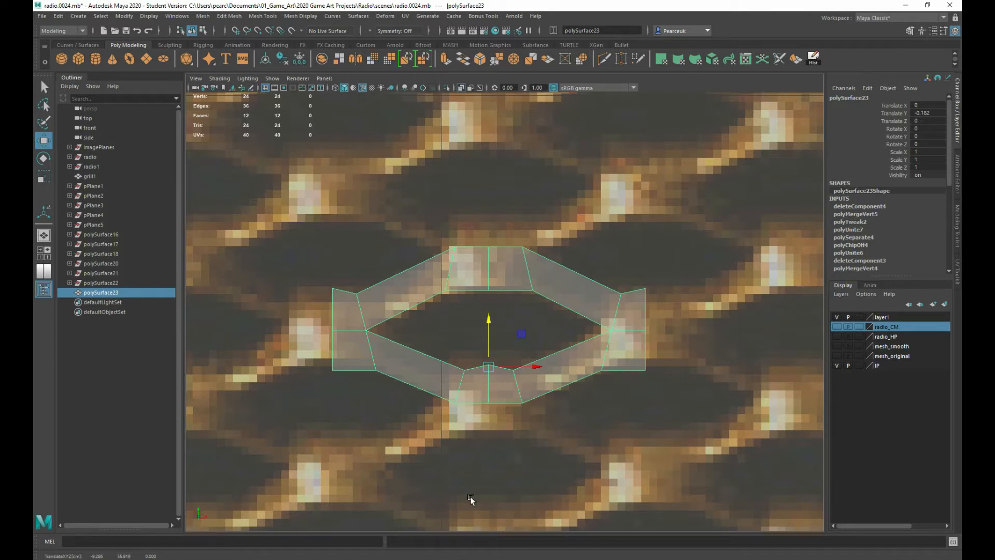
# Step: Duplicate the diamond cell twice, snapping one copy directly above the original and the other against its left side
pyautogui.hotkey('ctrl', 'd')
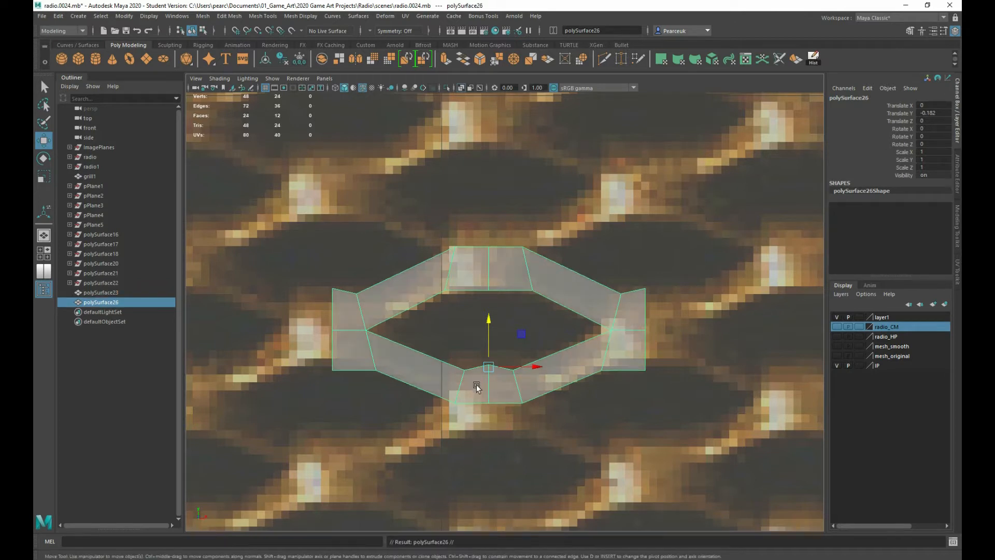
pyautogui.moveTo(487, 383); pyautogui.dragTo(483, 261, button='middle')
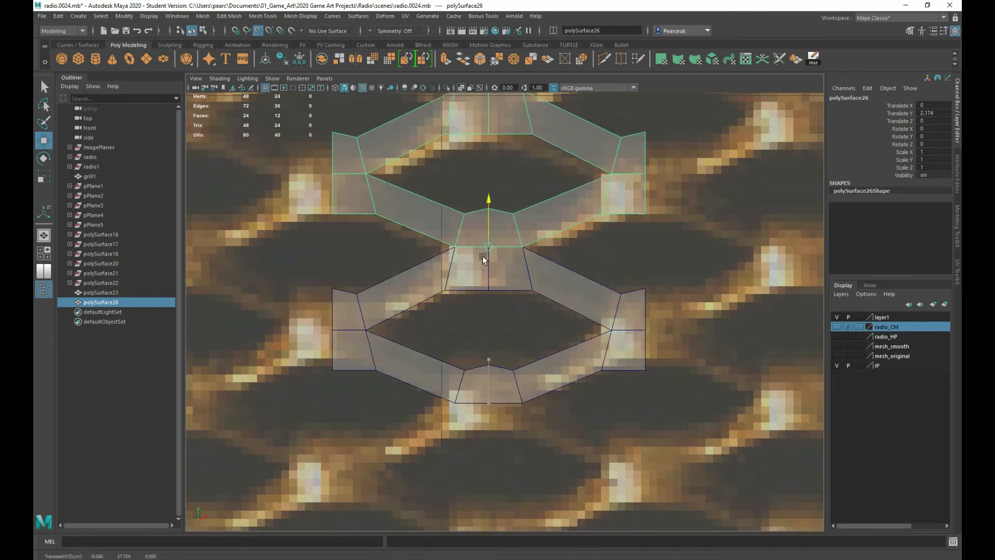
pyautogui.press('d')
pyautogui.press('v')
pyautogui.moveTo(493, 246); pyautogui.dragTo(298, 383)
pyautogui.hotkey('ctrl', 'd')
pyautogui.scroll(-5, 487, 363)
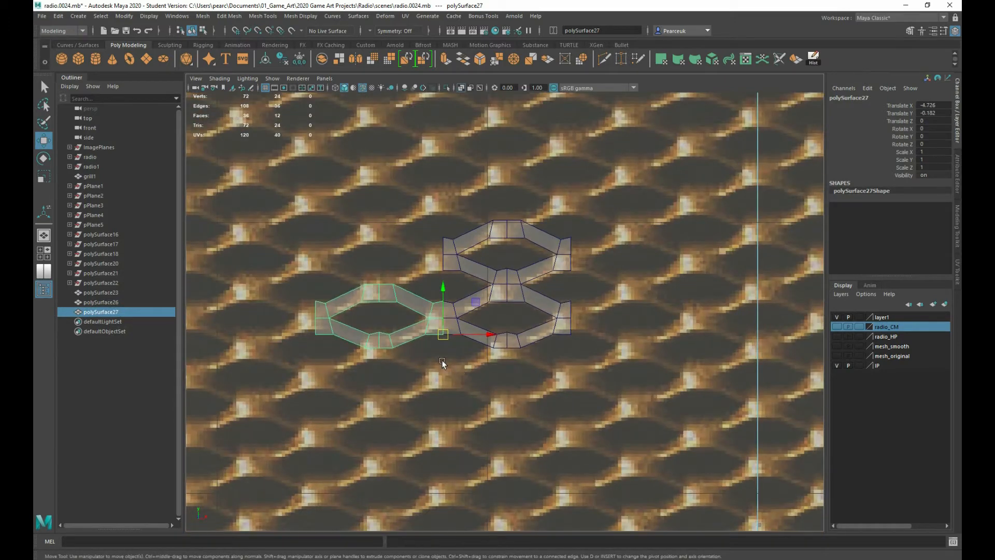
# Step: Duplicate the left cell and snap the copy against the right side of the original cell
pyautogui.hotkey('ctrl', 'd')
pyautogui.moveTo(484, 333); pyautogui.dragTo(791, 319)
pyautogui.press('d')
pyautogui.moveTo(604, 334); pyautogui.dragTo(433, 357)
pyautogui.moveTo(480, 335); pyautogui.dragTo(631, 322)
pyautogui.scroll(2, 487, 352)
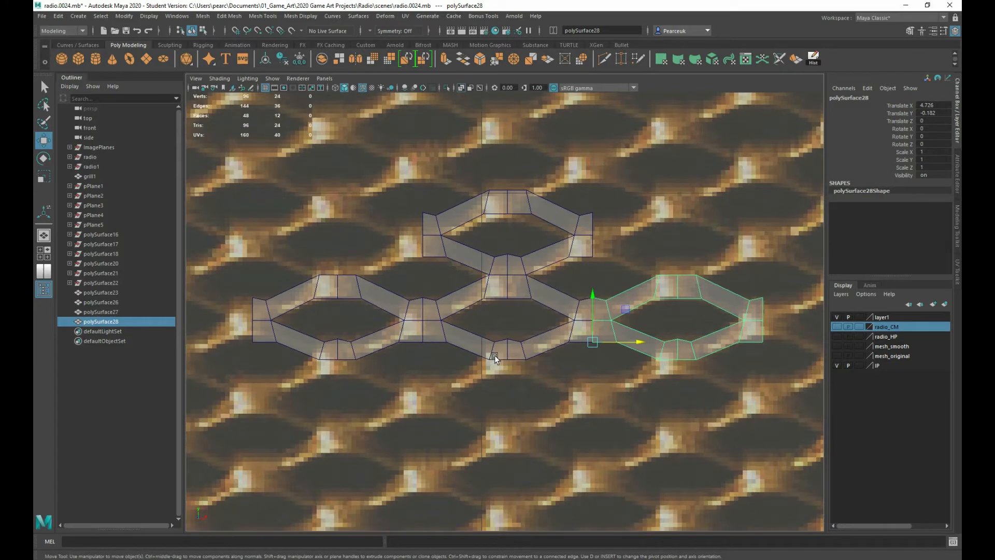
# Step: Duplicate the right cell and snap the copy directly below the original cell
pyautogui.hotkey('ctrl', 'd')
pyautogui.press('d')
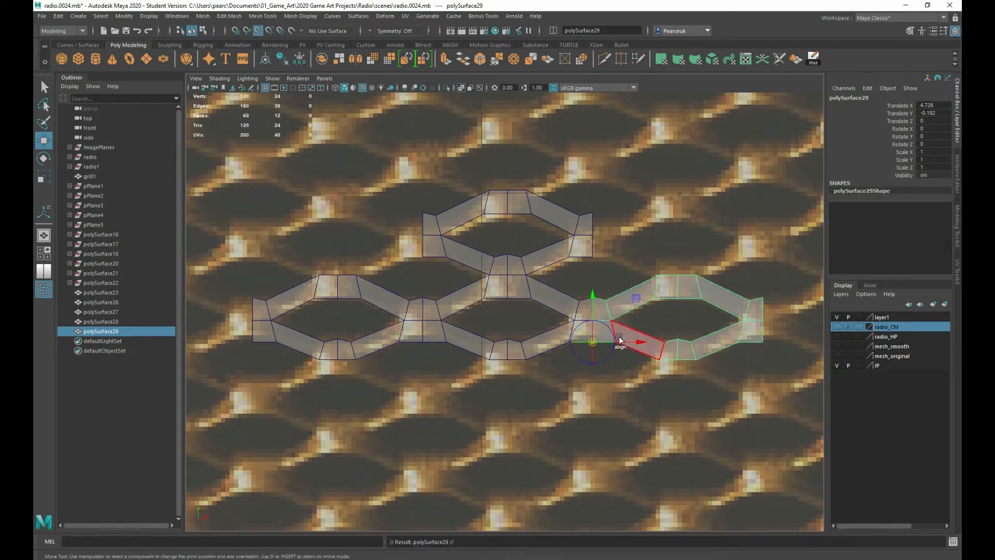
pyautogui.moveTo(591, 343); pyautogui.dragTo(512, 400)
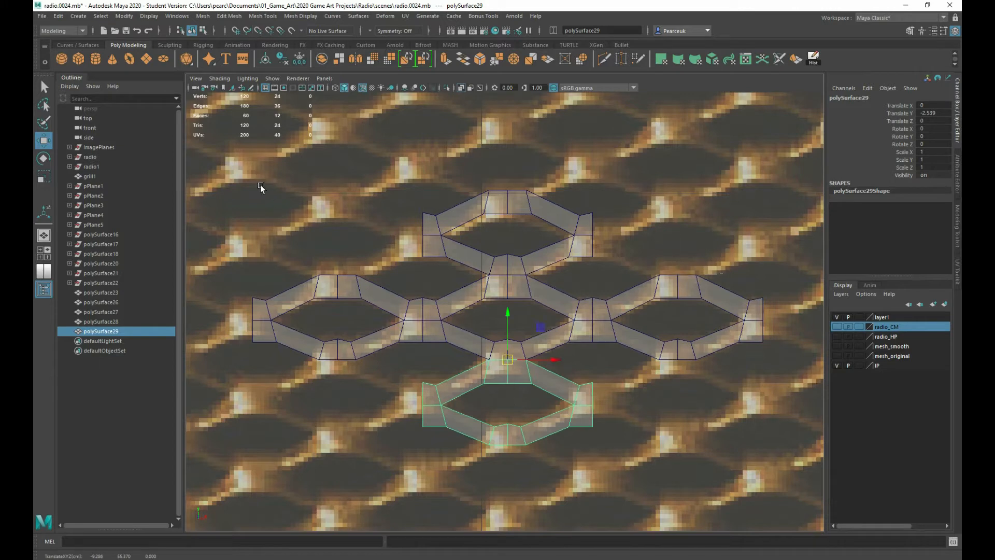
# Step: Combine the five diamond cells into one mesh and merge all its overlapping vertices
pyautogui.moveTo(260, 205); pyautogui.dragTo(718, 516)
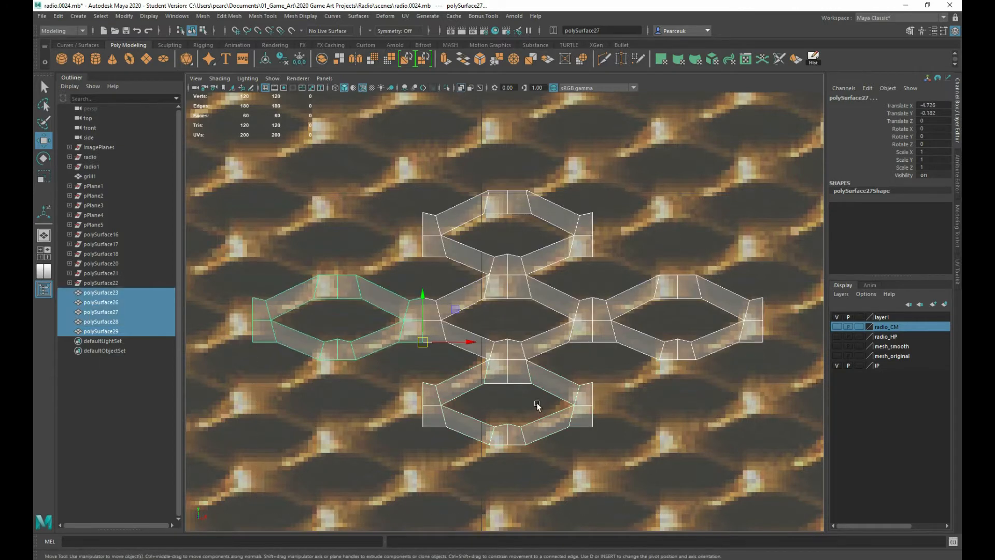
pyautogui.keyDown('shift'); pyautogui.moveTo(521, 357); pyautogui.dragTo(502, 505, button='right'); pyautogui.keyUp('shift')
pyautogui.moveTo(497, 316); pyautogui.dragTo(457, 318, button='right')
pyautogui.moveTo(222, 164); pyautogui.dragTo(788, 497)
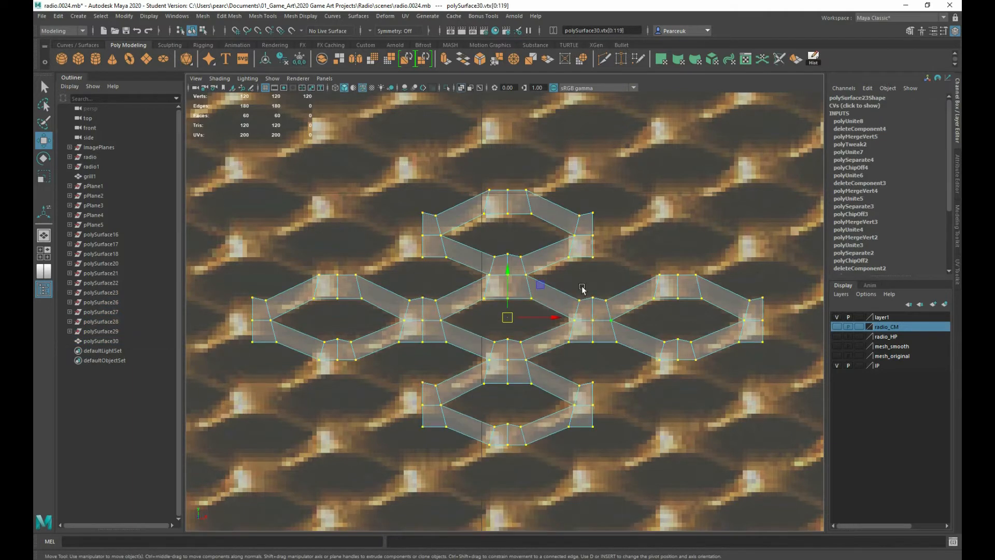
pyautogui.keyDown('shift'); pyautogui.moveTo(513, 282); pyautogui.dragTo(544, 240, button='right'); pyautogui.keyUp('shift')
# Step: Examine the combined five-cell mesh in the perspective view, then return to the front view
pyautogui.press('space')
pyautogui.press('space')
pyautogui.moveTo(424, 206); pyautogui.dragTo(437, 204, button='right')
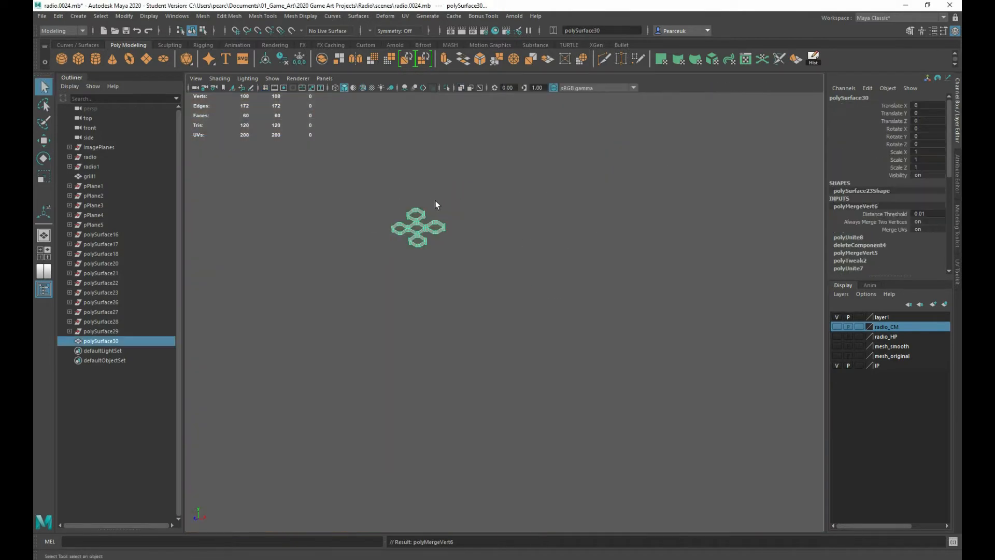
pyautogui.press('f')
pyautogui.keyDown('alt'); pyautogui.moveTo(479, 326); pyautogui.dragTo(465, 341); pyautogui.keyUp('alt')
pyautogui.press('space')
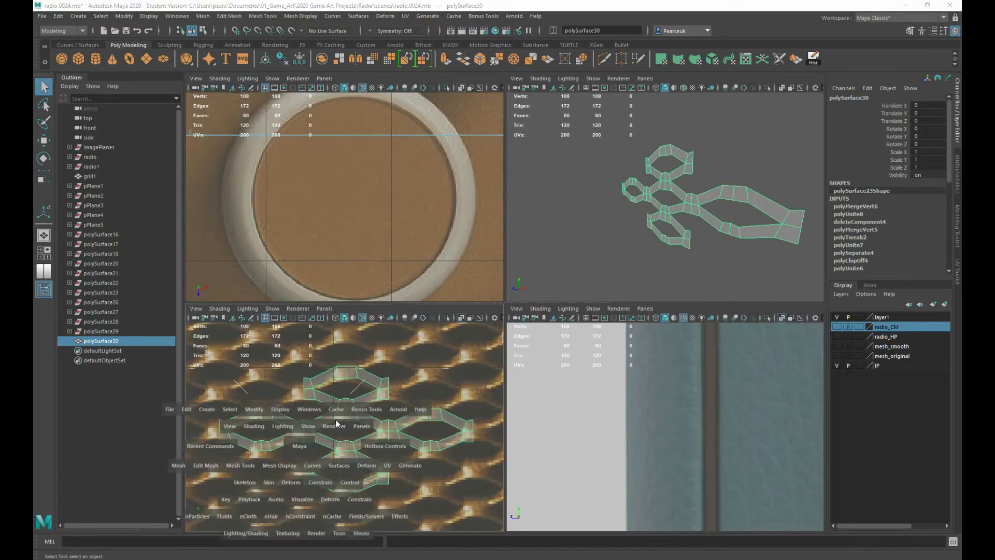
pyautogui.press('space')
pyautogui.keyDown('alt'); pyautogui.moveTo(499, 386); pyautogui.dragTo(495, 388); pyautogui.keyUp('alt')
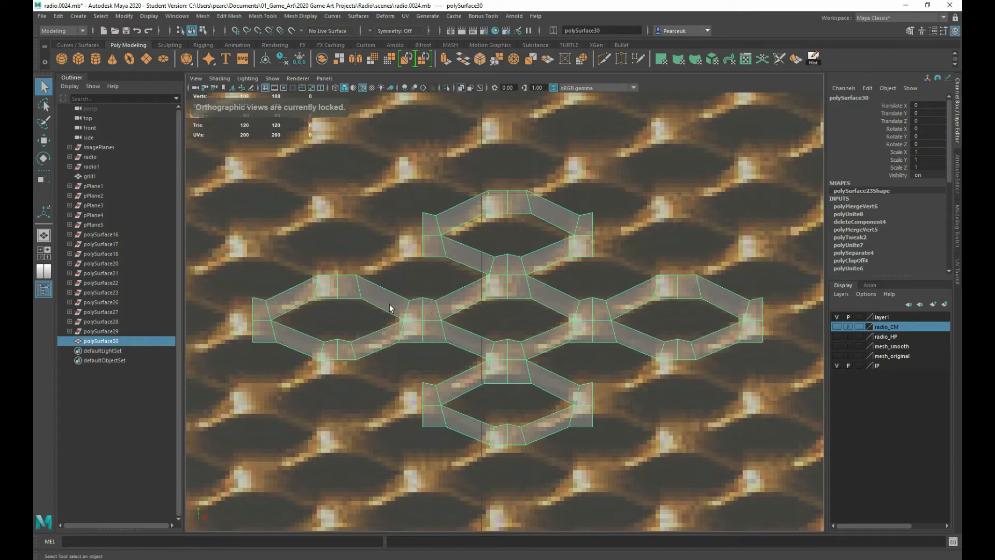
# Step: Try to offset the bottom-edge vertices of the upper center piece in all five cells in depth
pyautogui.moveTo(511, 257); pyautogui.dragTo(468, 253, button='right')
pyautogui.moveTo(525, 222); pyautogui.dragTo(535, 222)
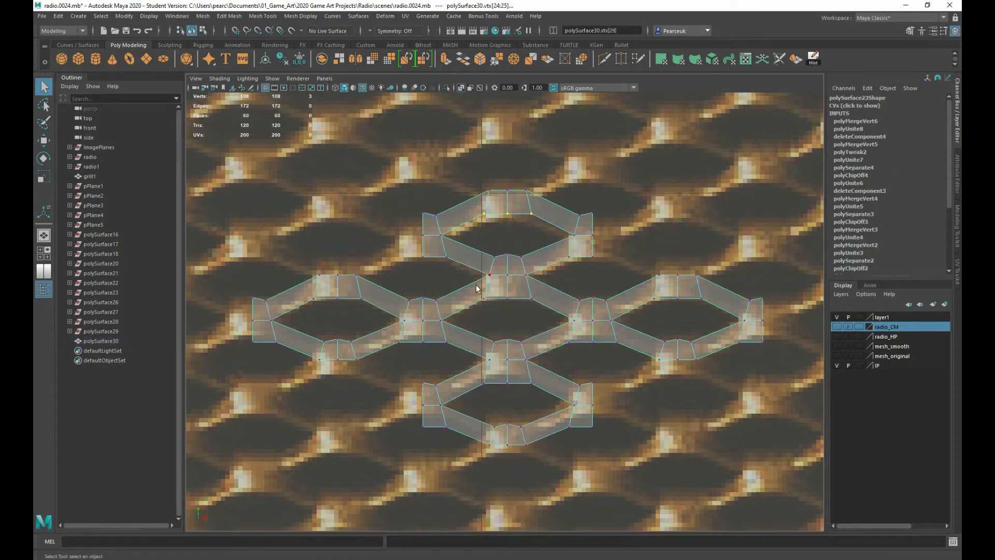
pyautogui.keyDown('shift'); pyautogui.moveTo(330, 302); pyautogui.dragTo(367, 315); pyautogui.keyUp('shift')
pyautogui.keyDown('shift'); pyautogui.moveTo(469, 293); pyautogui.dragTo(547, 316); pyautogui.keyUp('shift')
pyautogui.keyDown('shift'); pyautogui.moveTo(648, 288); pyautogui.dragTo(709, 317); pyautogui.keyUp('shift')
pyautogui.keyDown('shift'); pyautogui.moveTo(465, 393); pyautogui.dragTo(529, 375); pyautogui.keyUp('shift')
pyautogui.press('space')
pyautogui.keyDown('alt'); pyautogui.moveTo(687, 225); pyautogui.dragTo(614, 191); pyautogui.keyUp('alt')
pyautogui.press('w')
pyautogui.press('space')
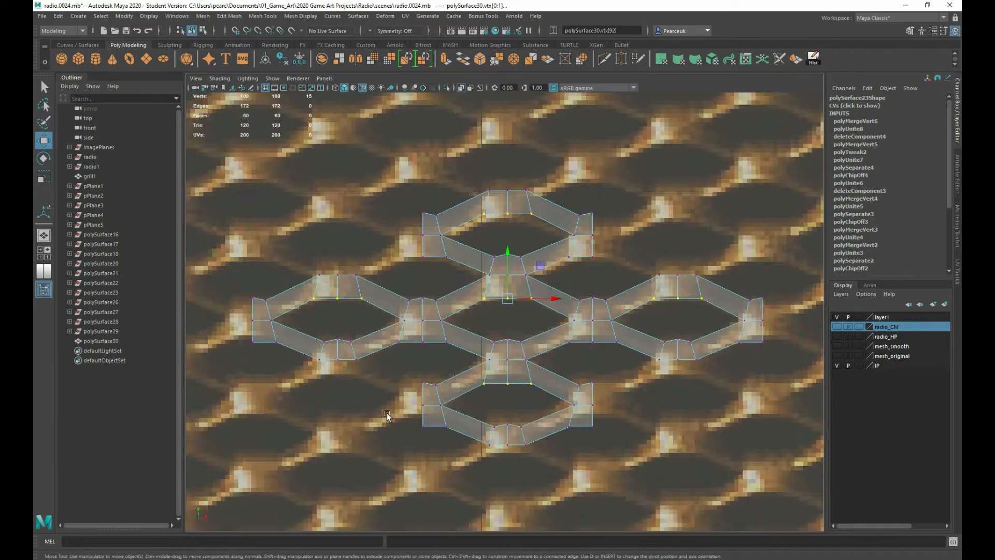
# Step: Select the top-edge vertices of the upper center piece in all five cells
pyautogui.scroll(1, 501, 425)
pyautogui.keyDown('alt'); pyautogui.moveTo(501, 424); pyautogui.dragTo(473, 403, button='middle'); pyautogui.keyUp('alt')
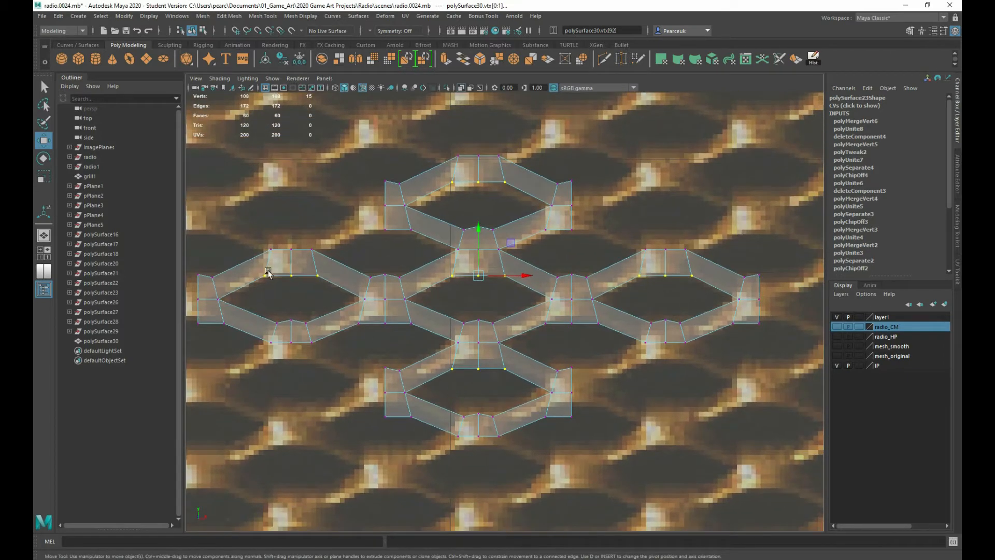
pyautogui.moveTo(258, 244); pyautogui.dragTo(379, 265)
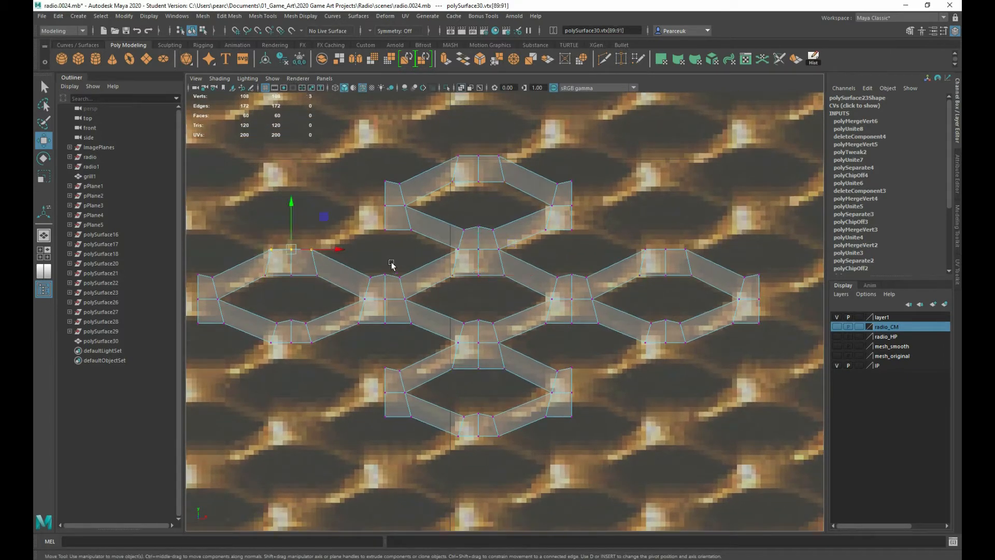
pyautogui.keyDown('shift'); pyautogui.moveTo(432, 247); pyautogui.dragTo(534, 251); pyautogui.keyUp('shift')
pyautogui.keyDown('shift'); pyautogui.click(451, 167); pyautogui.keyUp('shift')
pyautogui.keyDown('shift'); pyautogui.moveTo(446, 150); pyautogui.dragTo(508, 168); pyautogui.keyUp('shift')
pyautogui.keyDown('shift'); pyautogui.moveTo(633, 239); pyautogui.dragTo(694, 272); pyautogui.keyUp('shift')
pyautogui.keyDown('shift'); pyautogui.moveTo(428, 340); pyautogui.dragTo(506, 355); pyautogui.keyUp('shift')
# Step: Reset the Move tool to its default settings
pyautogui.press('space')
pyautogui.press('space')
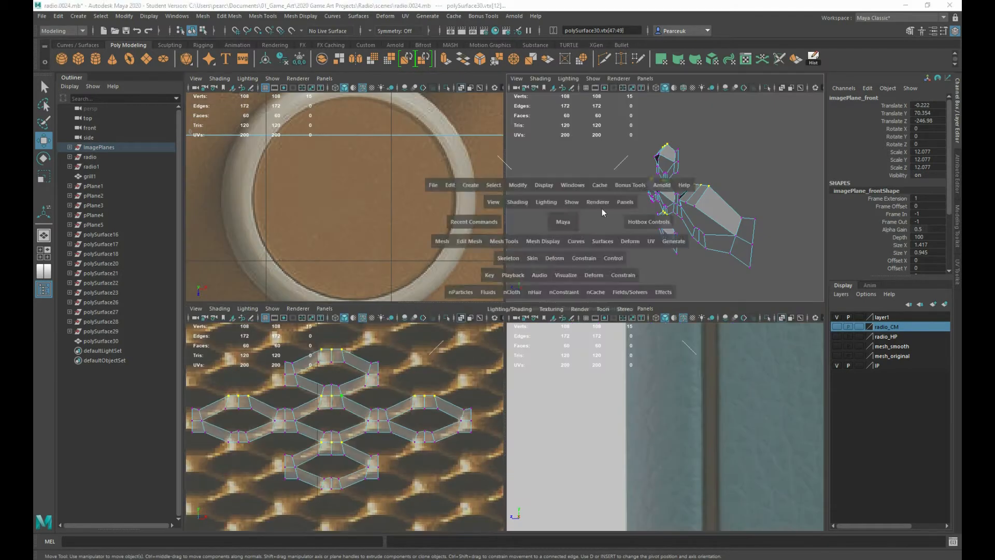
pyautogui.press('space')
pyautogui.press('e')
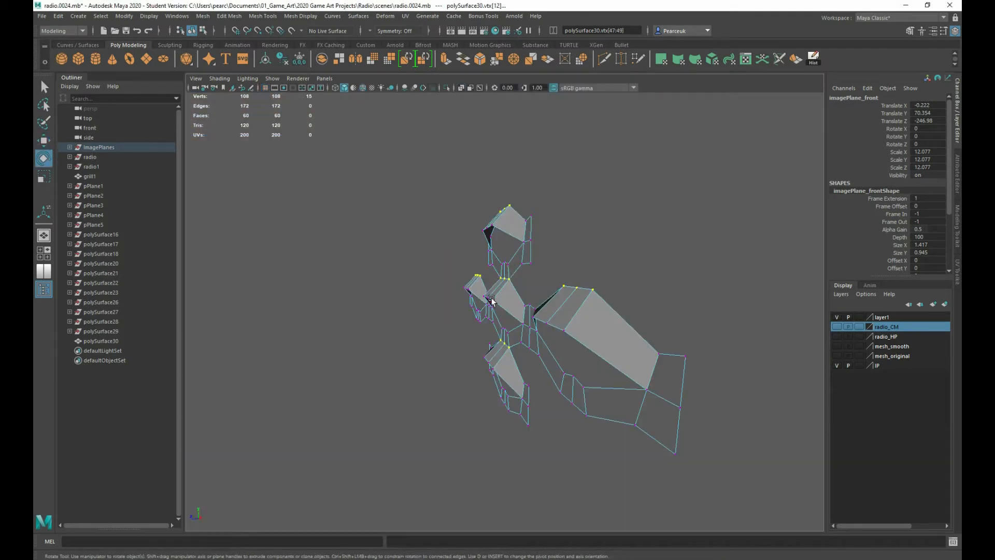
pyautogui.press('w')
pyautogui.scroll(-1, 491, 299)
pyautogui.scroll(4, 492, 299)
pyautogui.scroll(-2, 490, 300)
pyautogui.keyDown('alt'); pyautogui.moveTo(489, 302); pyautogui.dragTo(524, 238); pyautogui.keyUp('alt')
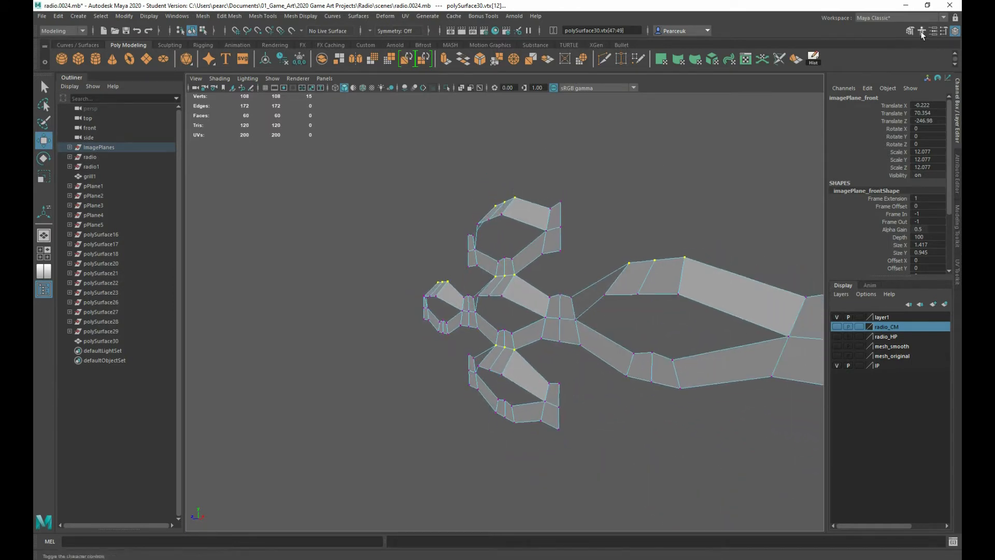
pyautogui.click(943, 31)
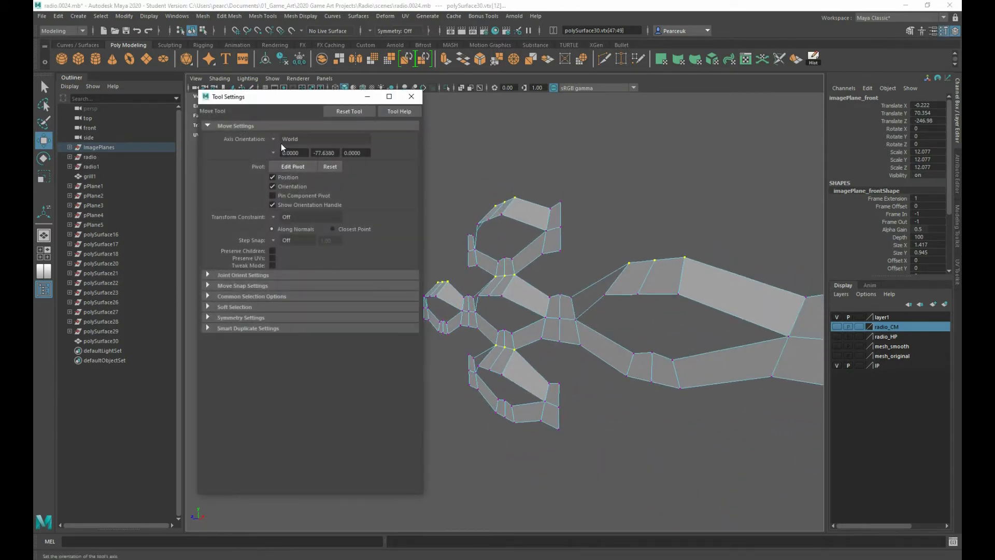
pyautogui.click(343, 111)
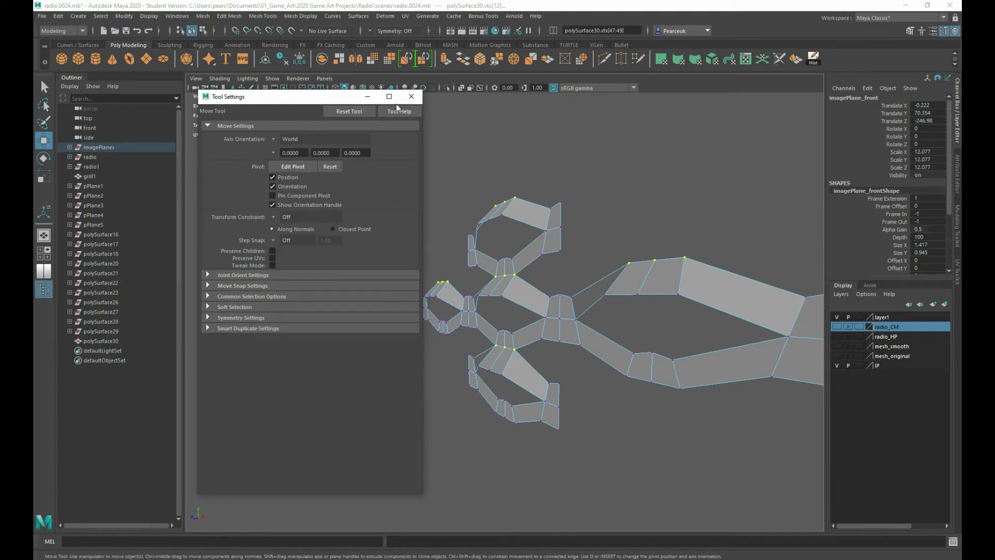
pyautogui.click(411, 97)
pyautogui.scroll(-3, 484, 261)
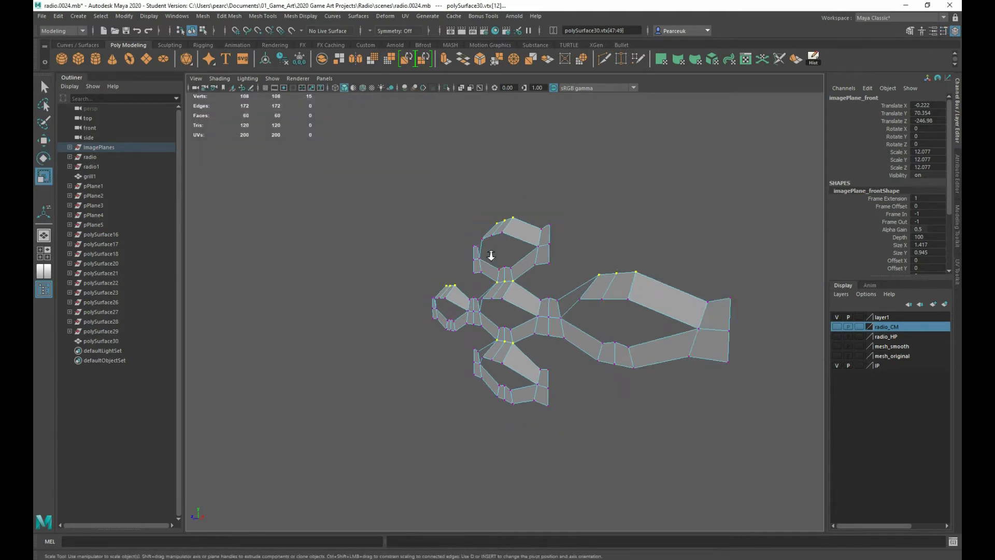
pyautogui.scroll(-3, 491, 257)
pyautogui.scroll(-2, 492, 258)
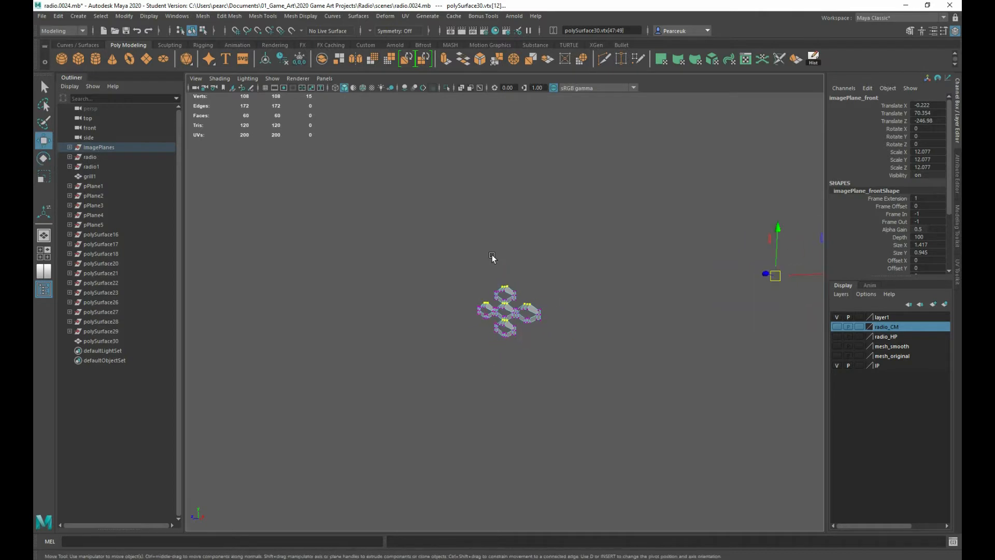
# Step: Try snapping the pivot onto the selected top-edge vertices and moving them slightly in depth
pyautogui.press('d')
pyautogui.press('v')
pyautogui.moveTo(775, 276); pyautogui.dragTo(501, 302)
pyautogui.scroll(6, 502, 303)
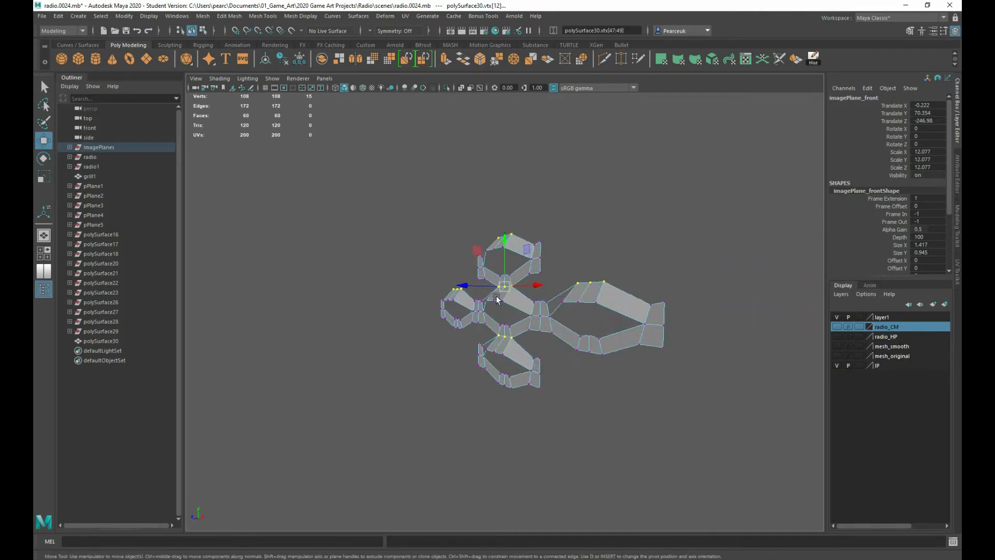
pyautogui.scroll(-2, 481, 306)
pyautogui.moveTo(460, 269); pyautogui.dragTo(454, 270)
pyautogui.moveTo(453, 271)
pyautogui.keyDown('alt'); pyautogui.mouseDown()
pyautogui.moveTo(434, 267)
pyautogui.moveTo(444, 270)
pyautogui.mouseUp(); pyautogui.keyUp('alt')
# Step: Select the top-edge vertices of every lower center piece and of the two side junctions beside the middle cell
pyautogui.press('space')
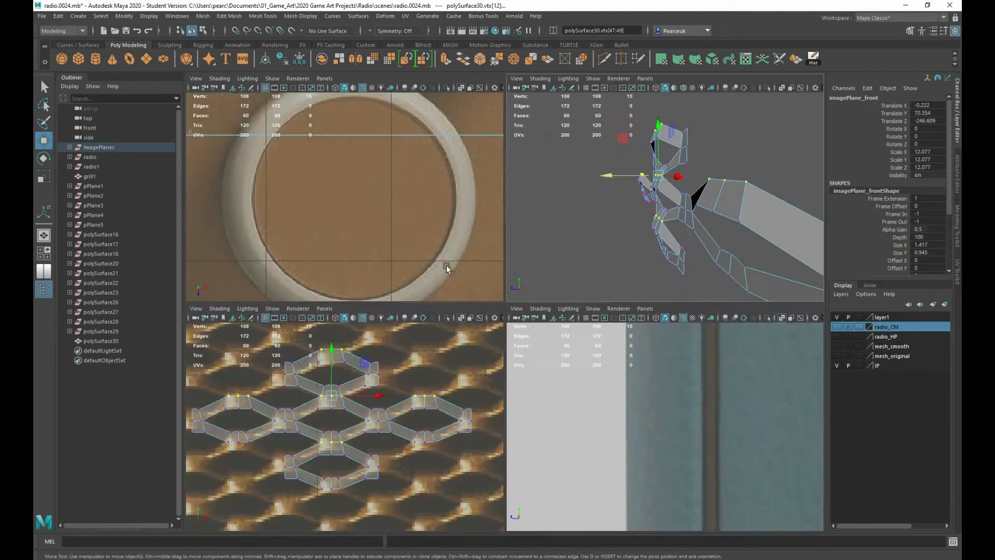
pyautogui.press('space')
pyautogui.moveTo(273, 307); pyautogui.dragTo(317, 337)
pyautogui.keyDown('shift'); pyautogui.moveTo(500, 238); pyautogui.dragTo(458, 168); pyautogui.keyUp('shift')
pyautogui.keyDown('shift'); pyautogui.moveTo(456, 296); pyautogui.dragTo(505, 330); pyautogui.keyUp('shift')
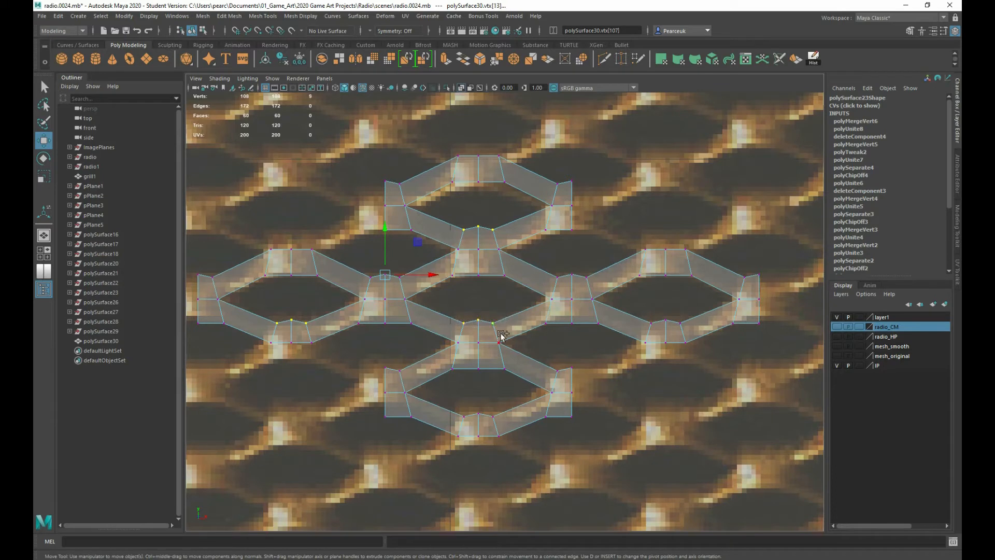
pyautogui.keyDown('shift'); pyautogui.moveTo(454, 398); pyautogui.dragTo(494, 423); pyautogui.keyUp('shift')
pyautogui.keyDown('shift'); pyautogui.moveTo(633, 308); pyautogui.dragTo(686, 336); pyautogui.keyUp('shift')
pyautogui.keyDown('shift'); pyautogui.moveTo(350, 259); pyautogui.dragTo(410, 293); pyautogui.keyUp('shift')
pyautogui.keyDown('shift'); pyautogui.moveTo(544, 255); pyautogui.dragTo(580, 282); pyautogui.keyUp('shift')
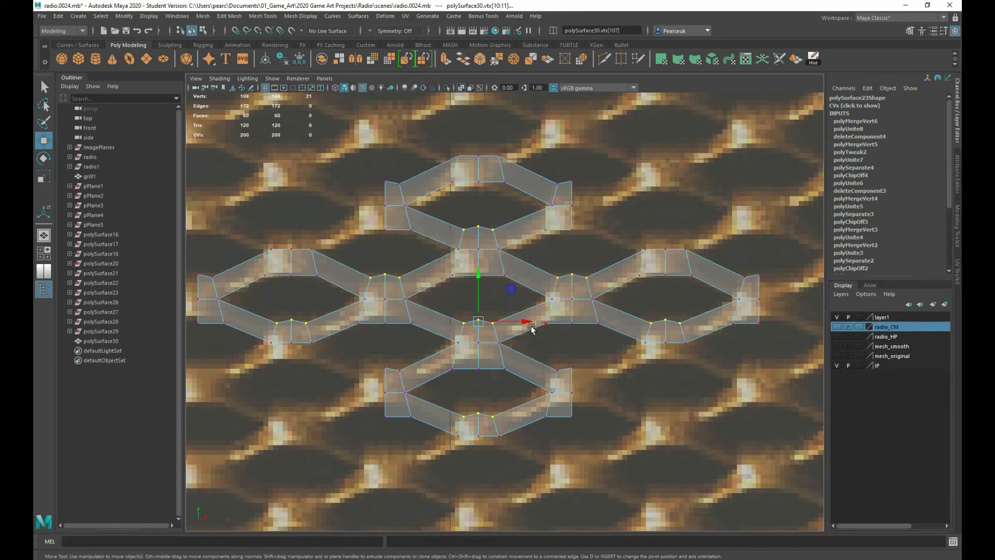
pyautogui.press('space')
pyautogui.press('space')
pyautogui.keyDown('alt'); pyautogui.moveTo(551, 249); pyautogui.dragTo(748, 244); pyautogui.keyUp('alt')
# Step: Undo the vertex selections and depth moves until the five-cell mesh is flat
pyautogui.hotkey('ctrl', 'z')
pyautogui.hotkey('ctrl', 'z')
pyautogui.hotkey('ctrl', 'z')
pyautogui.hotkey('ctrl', 'z')
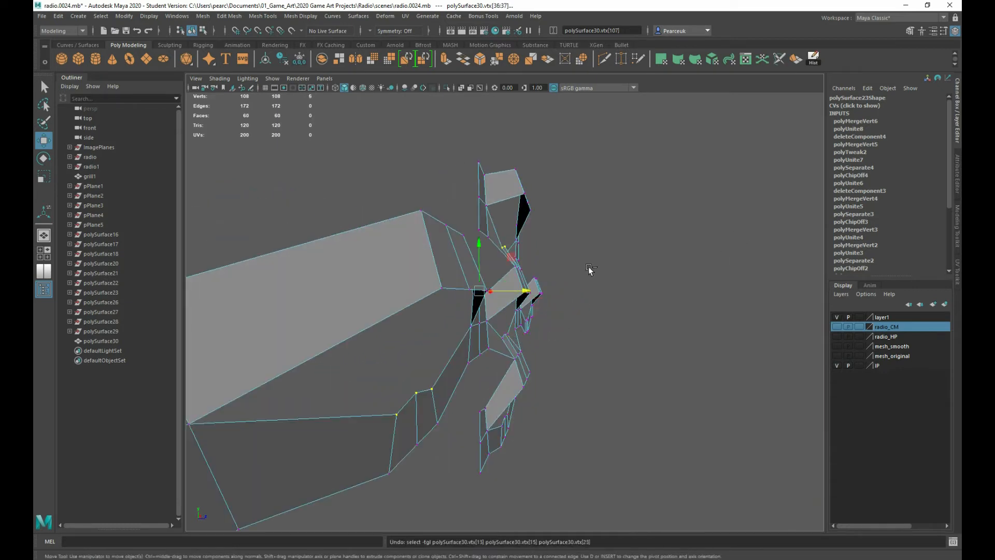
pyautogui.hotkey('ctrl', 'z')
pyautogui.hotkey('ctrl', 'z')
pyautogui.hotkey('ctrl', 'z')
pyautogui.hotkey('ctrl', 'z')
pyautogui.hotkey('ctrl', 'z')
pyautogui.hotkey('ctrl', 'z')
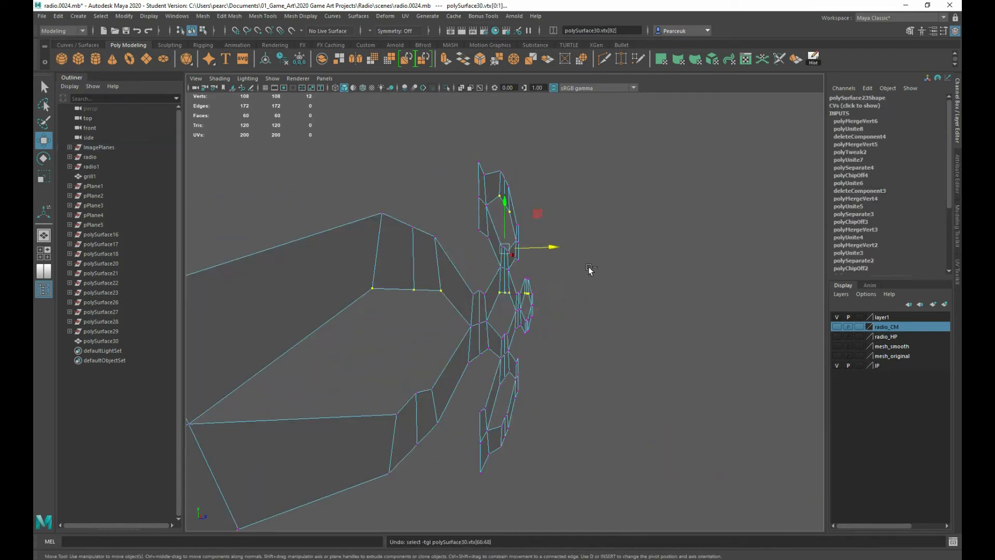
pyautogui.hotkey('ctrl', 'z')
# Step: Select the pairs of faces at the top joint of all five cells in the front view
pyautogui.keyDown('alt'); pyautogui.moveTo(559, 276); pyautogui.dragTo(381, 310); pyautogui.keyUp('alt')
pyautogui.press('space')
pyautogui.press('space')
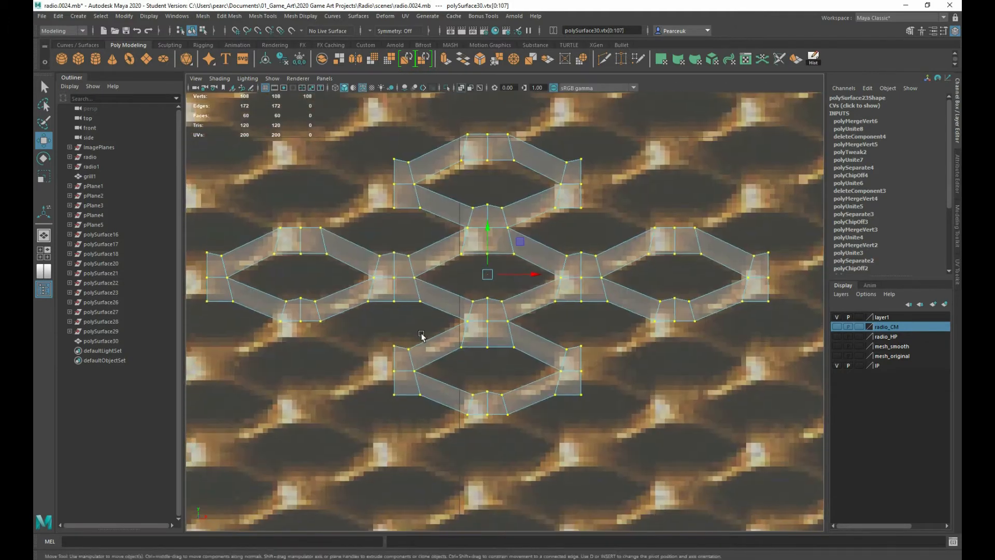
pyautogui.moveTo(437, 260); pyautogui.dragTo(438, 276, button='right')
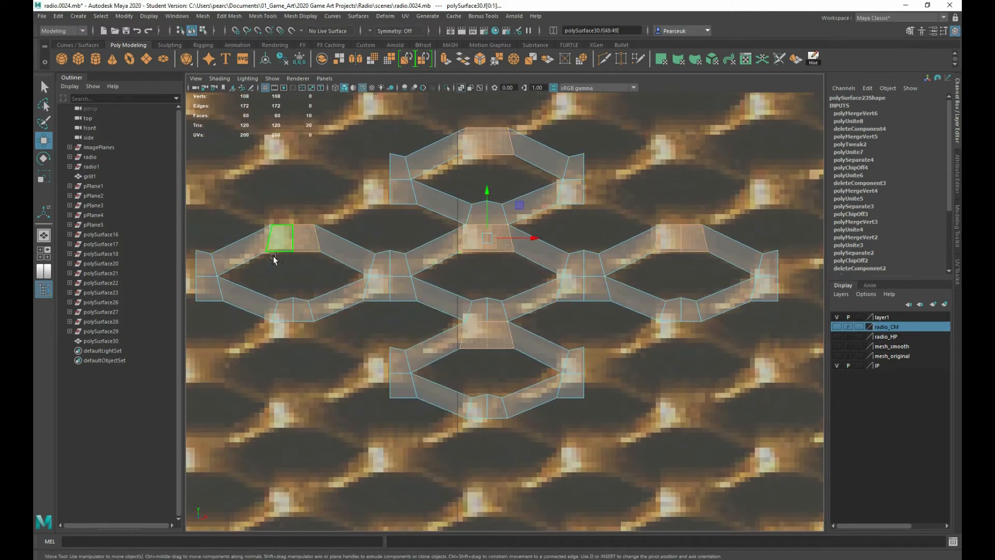
# Step: Select the lower-edge vertices of the cells' top joint pieces and of the two side junctions beside the middle cell
pyautogui.moveTo(286, 243); pyautogui.dragTo(255, 244, button='right')
pyautogui.moveTo(258, 240); pyautogui.dragTo(487, 356)
pyautogui.keyDown('shift'); pyautogui.moveTo(541, 292); pyautogui.dragTo(623, 313); pyautogui.keyUp('shift')
pyautogui.keyDown('shift'); pyautogui.moveTo(448, 239); pyautogui.dragTo(531, 279); pyautogui.keyUp('shift')
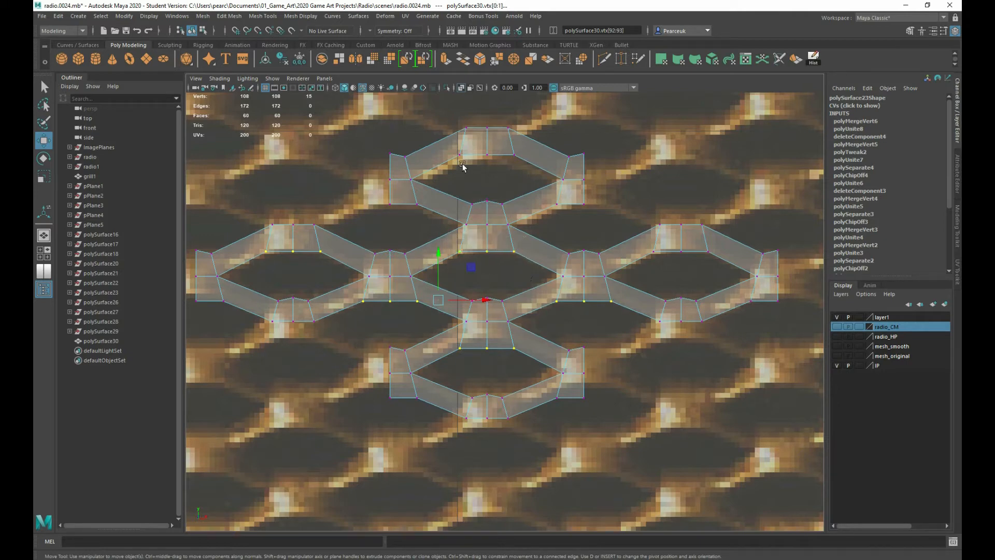
pyautogui.keyDown('shift'); pyautogui.moveTo(459, 146); pyautogui.dragTo(528, 172); pyautogui.keyUp('shift')
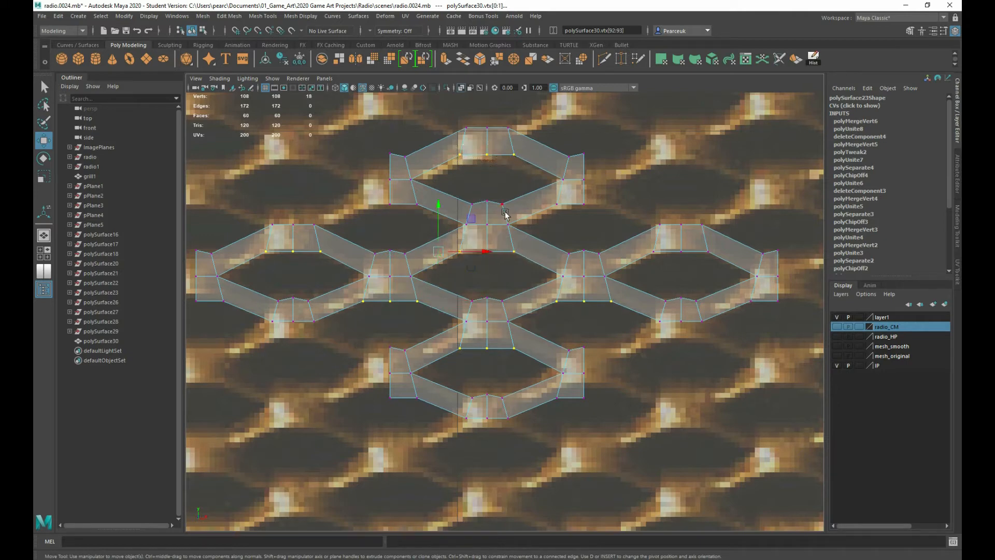
pyautogui.keyDown('shift'); pyautogui.moveTo(648, 241); pyautogui.dragTo(718, 269); pyautogui.keyUp('shift')
# Step: Add the lower-edge vertices at the outer ends of the left and right cells and both sides of the upper and lower cells
pyautogui.keyDown('alt'); pyautogui.moveTo(229, 332); pyautogui.dragTo(244, 310, button='middle'); pyautogui.keyUp('alt')
pyautogui.keyDown('shift'); pyautogui.moveTo(201, 274); pyautogui.dragTo(243, 289); pyautogui.keyUp('shift')
pyautogui.keyDown('shift'); pyautogui.moveTo(564, 373); pyautogui.dragTo(639, 398); pyautogui.keyUp('shift')
pyautogui.keyDown('shift'); pyautogui.moveTo(393, 377); pyautogui.dragTo(444, 400); pyautogui.keyUp('shift')
pyautogui.keyDown('shift'); pyautogui.moveTo(754, 271); pyautogui.dragTo(799, 296); pyautogui.keyUp('shift')
pyautogui.keyDown('shift'); pyautogui.moveTo(368, 179); pyautogui.dragTo(439, 203); pyautogui.keyUp('shift')
pyautogui.keyDown('shift'); pyautogui.moveTo(562, 176); pyautogui.dragTo(622, 199); pyautogui.keyUp('shift')
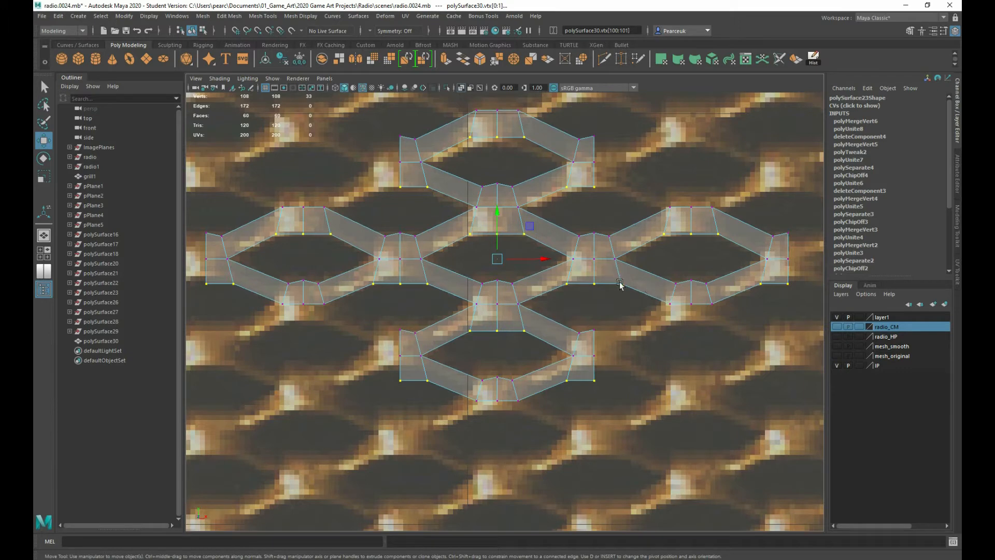
# Step: Examine the selected lower-edge vertices on the mesh in the perspective view, and return to the front view
pyautogui.press('space')
pyautogui.press('space')
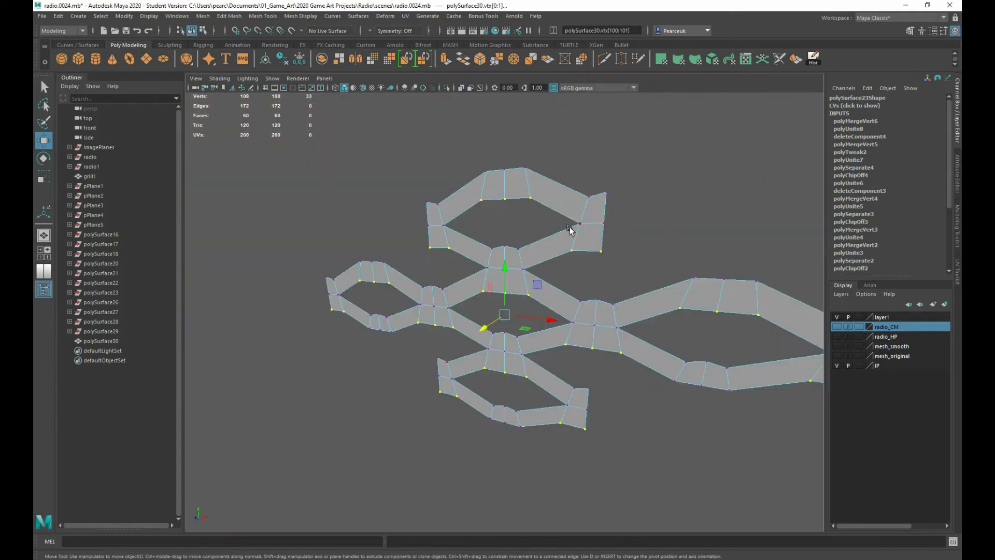
pyautogui.keyDown('alt'); pyautogui.moveTo(521, 255); pyautogui.dragTo(439, 327); pyautogui.keyUp('alt')
pyautogui.press('space')
pyautogui.press('space')
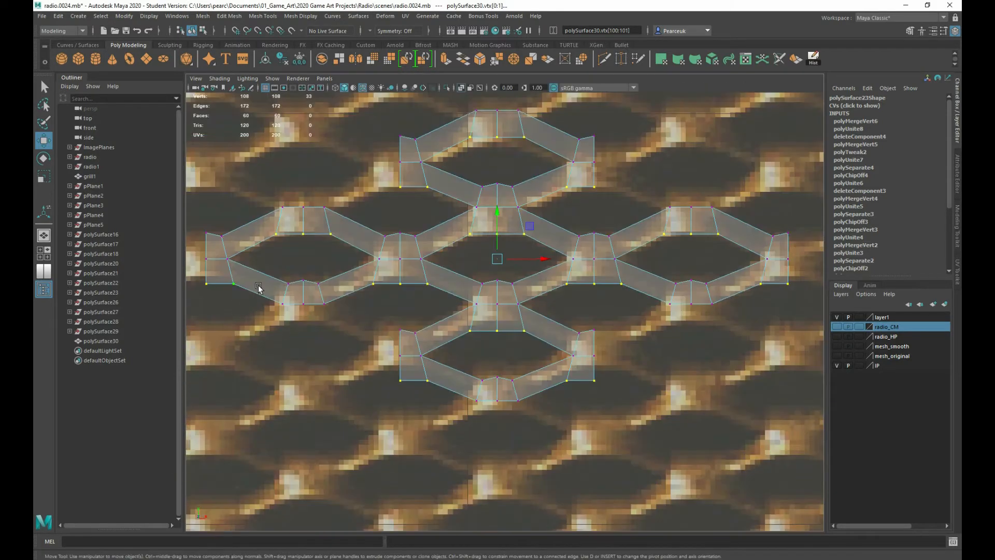
# Step: Replace the selection with the middle-row vertices of the left cell's joints, the upper cell's left joint and the center column's joints
pyautogui.moveTo(195, 254); pyautogui.dragTo(337, 314)
pyautogui.keyDown('shift'); pyautogui.moveTo(264, 196); pyautogui.dragTo(446, 280); pyautogui.keyUp('shift')
pyautogui.keyDown('shift'); pyautogui.moveTo(383, 157); pyautogui.dragTo(438, 171); pyautogui.keyUp('shift')
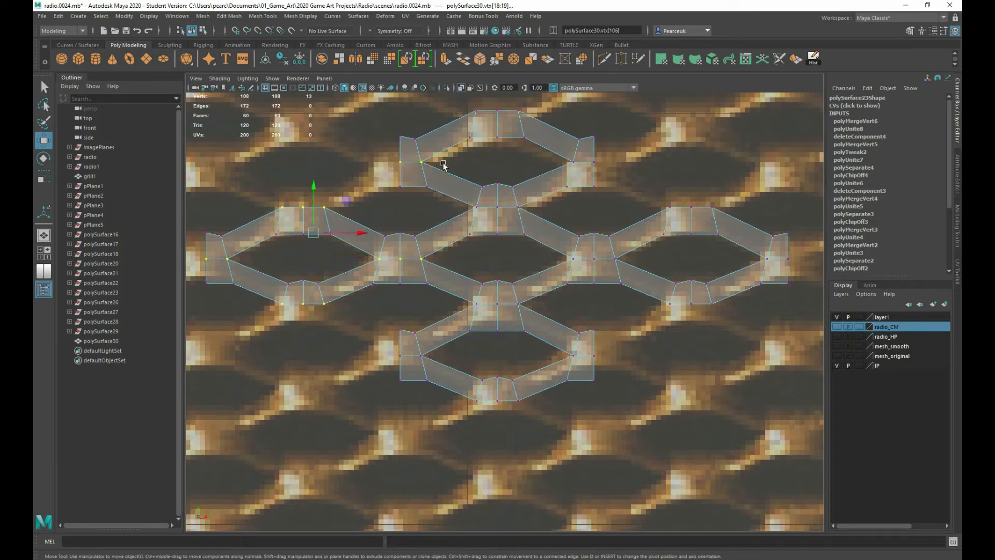
pyautogui.keyDown('shift'); pyautogui.moveTo(467, 109); pyautogui.dragTo(512, 144); pyautogui.keyUp('shift')
pyautogui.keyDown('shift'); pyautogui.moveTo(467, 189); pyautogui.dragTo(539, 229); pyautogui.keyUp('shift')
pyautogui.keyDown('shift'); pyautogui.moveTo(469, 296); pyautogui.dragTo(522, 316); pyautogui.keyUp('shift')
pyautogui.keyDown('shift'); pyautogui.moveTo(460, 386); pyautogui.dragTo(530, 423); pyautogui.keyUp('shift')
# Step: Add the middle-row vertices of the lower cell's side joints, the upper and middle cells' right joints and the right cell's top joint
pyautogui.keyDown('shift'); pyautogui.moveTo(391, 346); pyautogui.dragTo(435, 375); pyautogui.keyUp('shift')
pyautogui.keyDown('shift'); pyautogui.moveTo(573, 148); pyautogui.dragTo(616, 175); pyautogui.keyUp('shift')
pyautogui.keyDown('shift'); pyautogui.moveTo(566, 240); pyautogui.dragTo(633, 275); pyautogui.keyUp('shift')
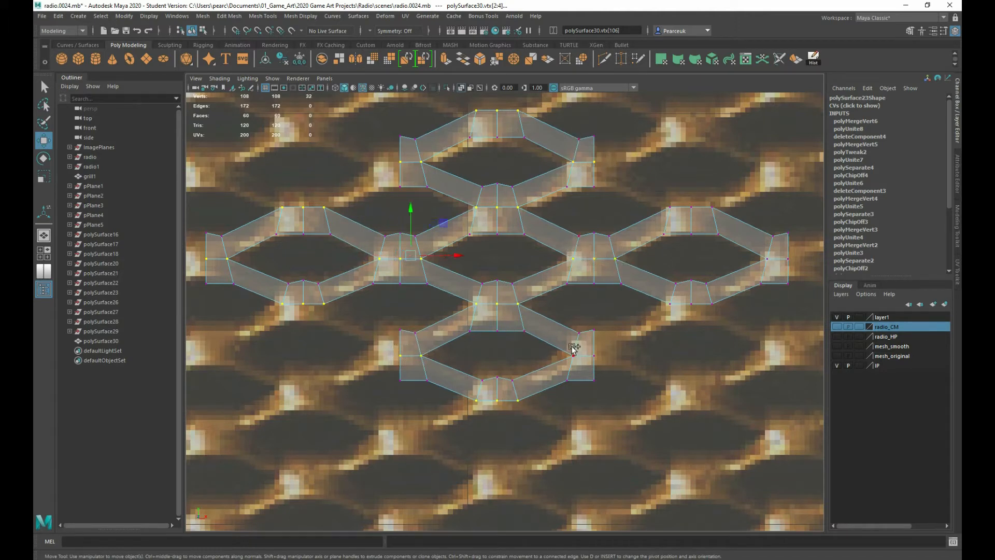
pyautogui.keyDown('shift'); pyautogui.moveTo(569, 348); pyautogui.dragTo(615, 357); pyautogui.keyUp('shift')
pyautogui.keyDown('shift'); pyautogui.moveTo(634, 198); pyautogui.dragTo(695, 208); pyautogui.keyUp('shift')
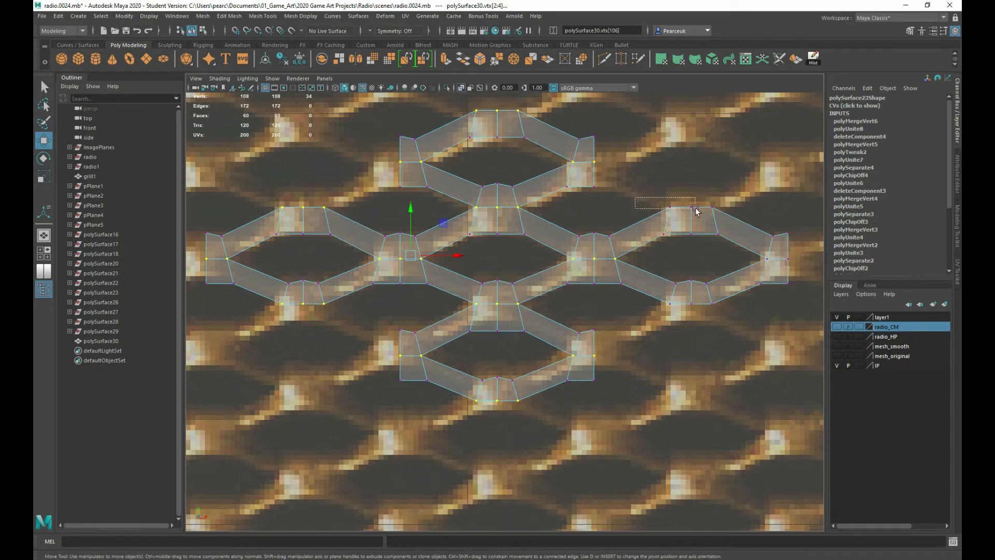